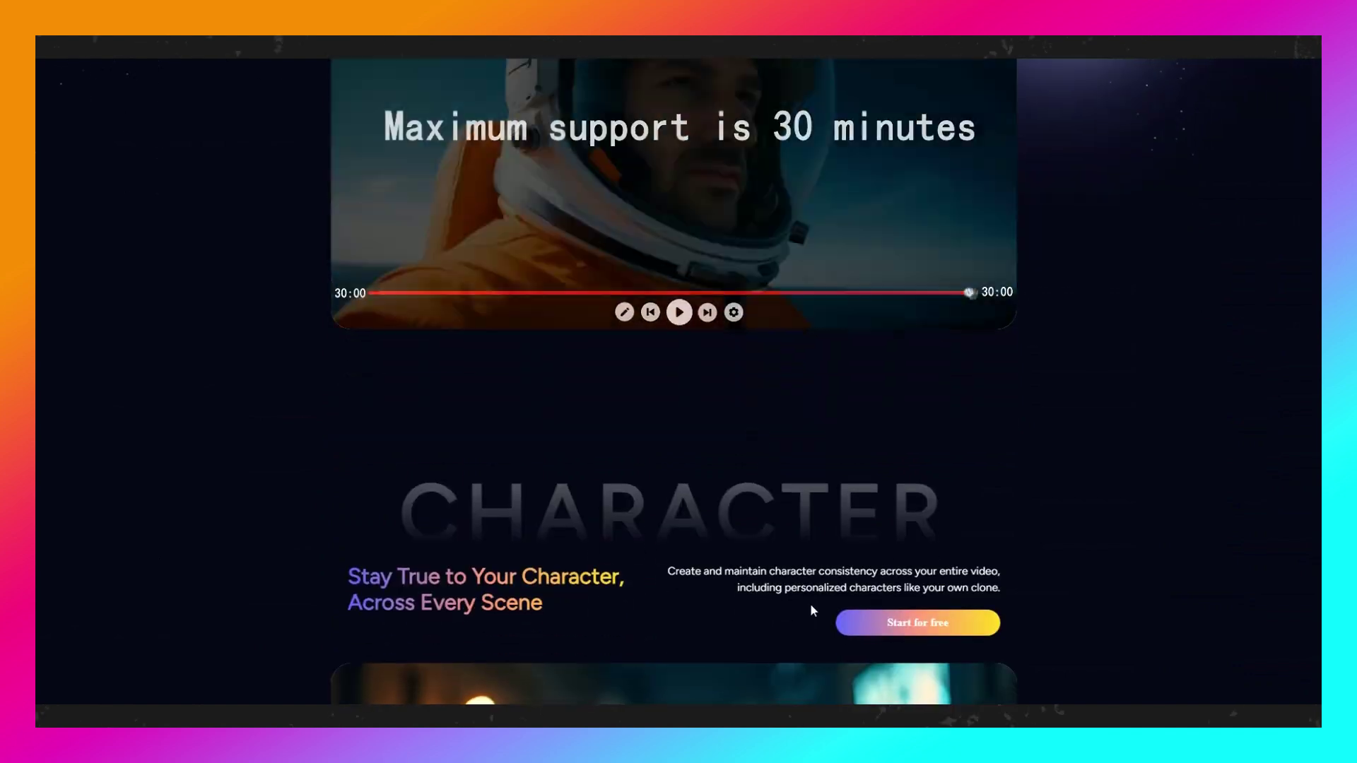
- Examine the MagicLight landing page's sections on character consistency, visual styles and multilingual voiceovers
{"action": "scroll", "coordinate": [691, 439], "scroll_direction": "down", "scroll_amount": 10}
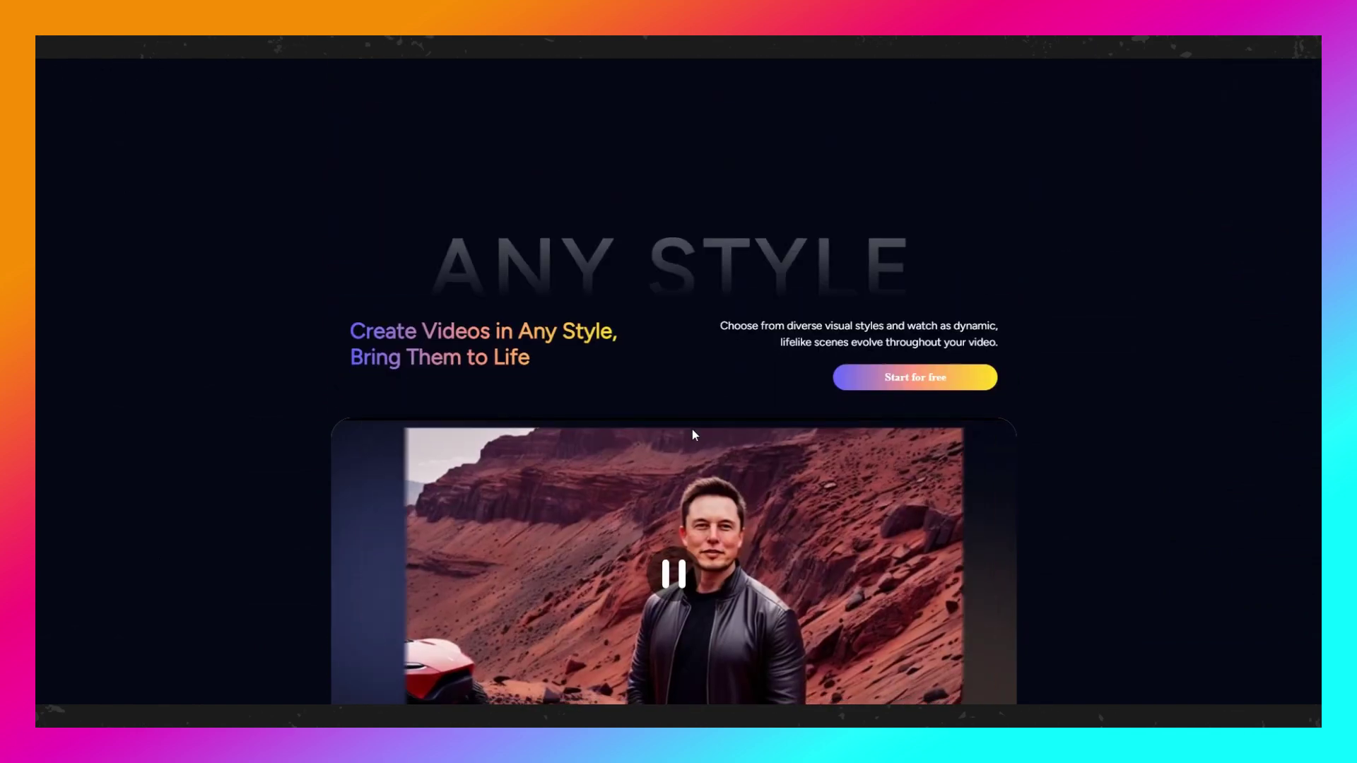
{"action": "scroll", "coordinate": [698, 449], "scroll_direction": "down", "scroll_amount": 4}
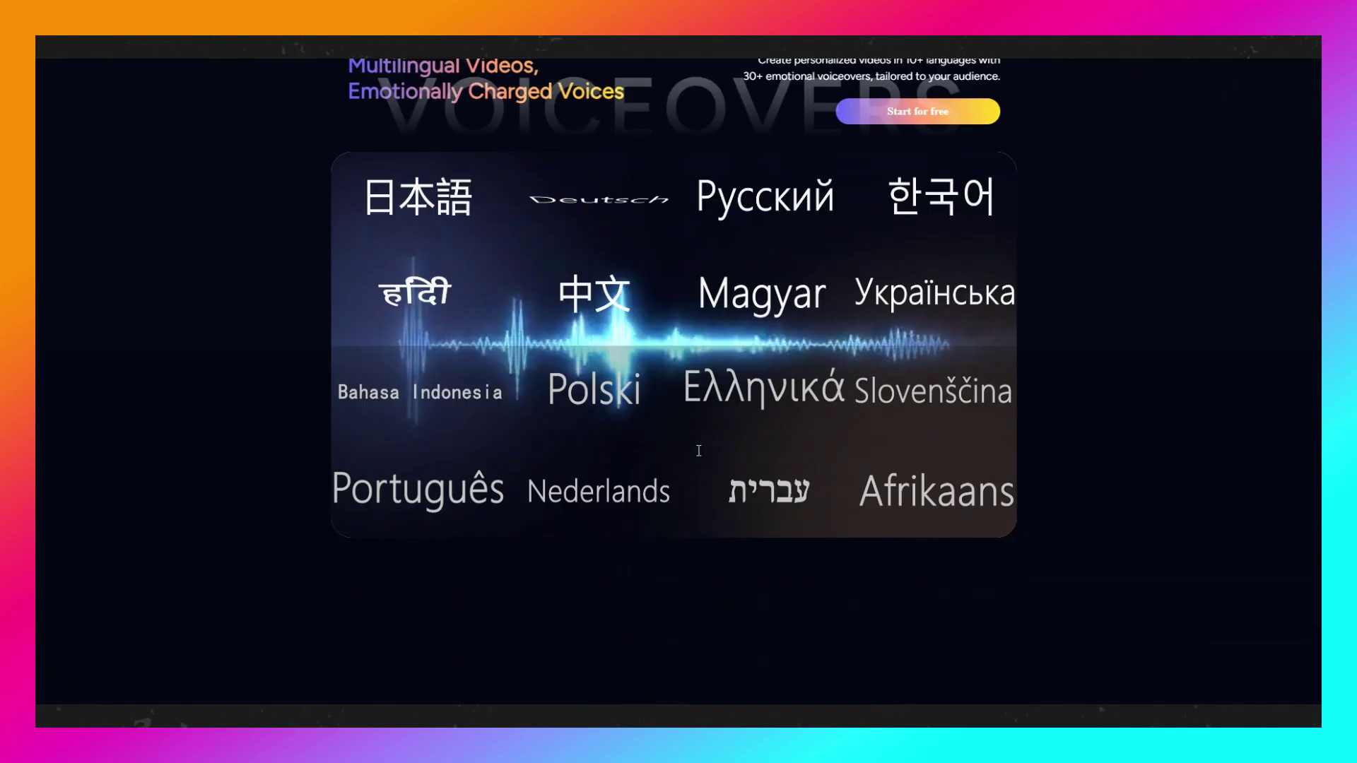
{"action": "scroll", "coordinate": [698, 449], "scroll_direction": "up", "scroll_amount": 5}
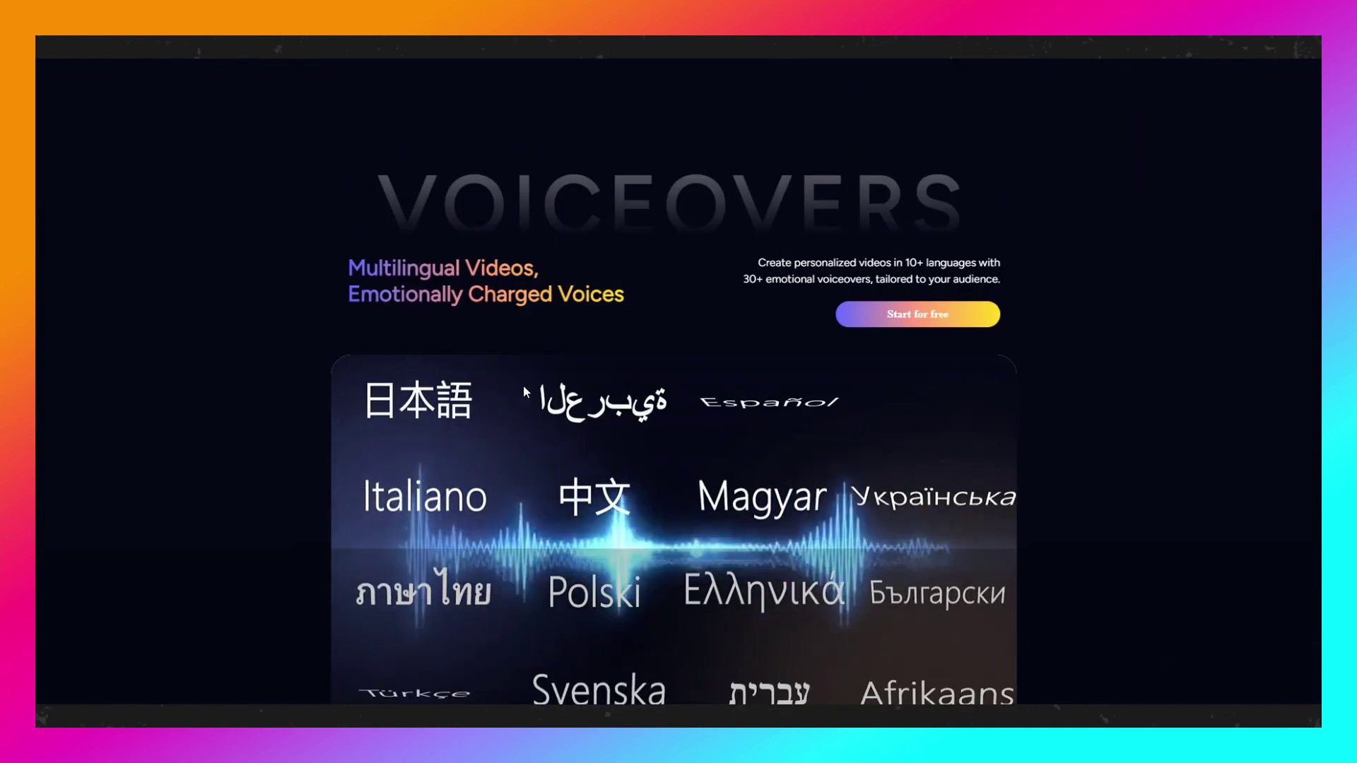
{"action": "mouse_move", "coordinate": [514, 359]}
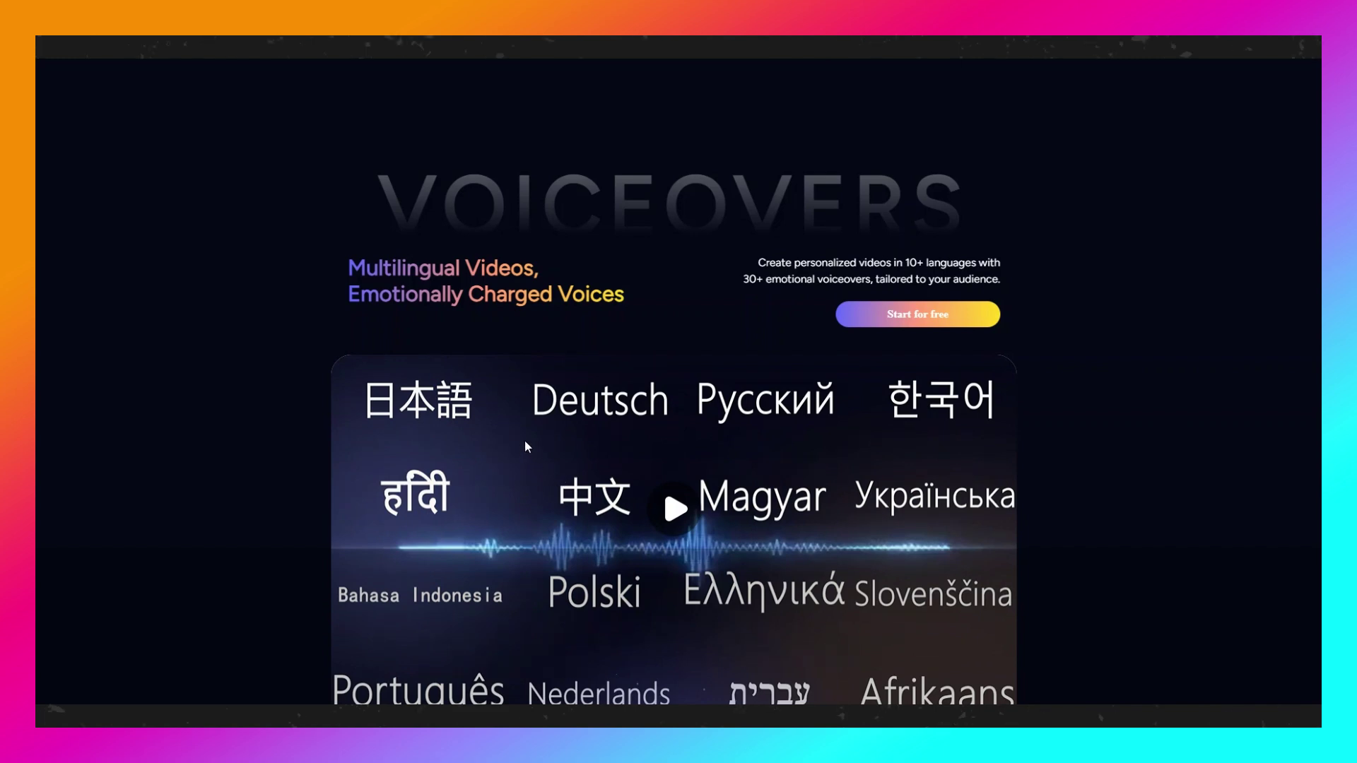
{"action": "scroll", "coordinate": [548, 467], "scroll_direction": "down", "scroll_amount": 7}
{"action": "scroll", "coordinate": [548, 471], "scroll_direction": "down", "scroll_amount": 8}
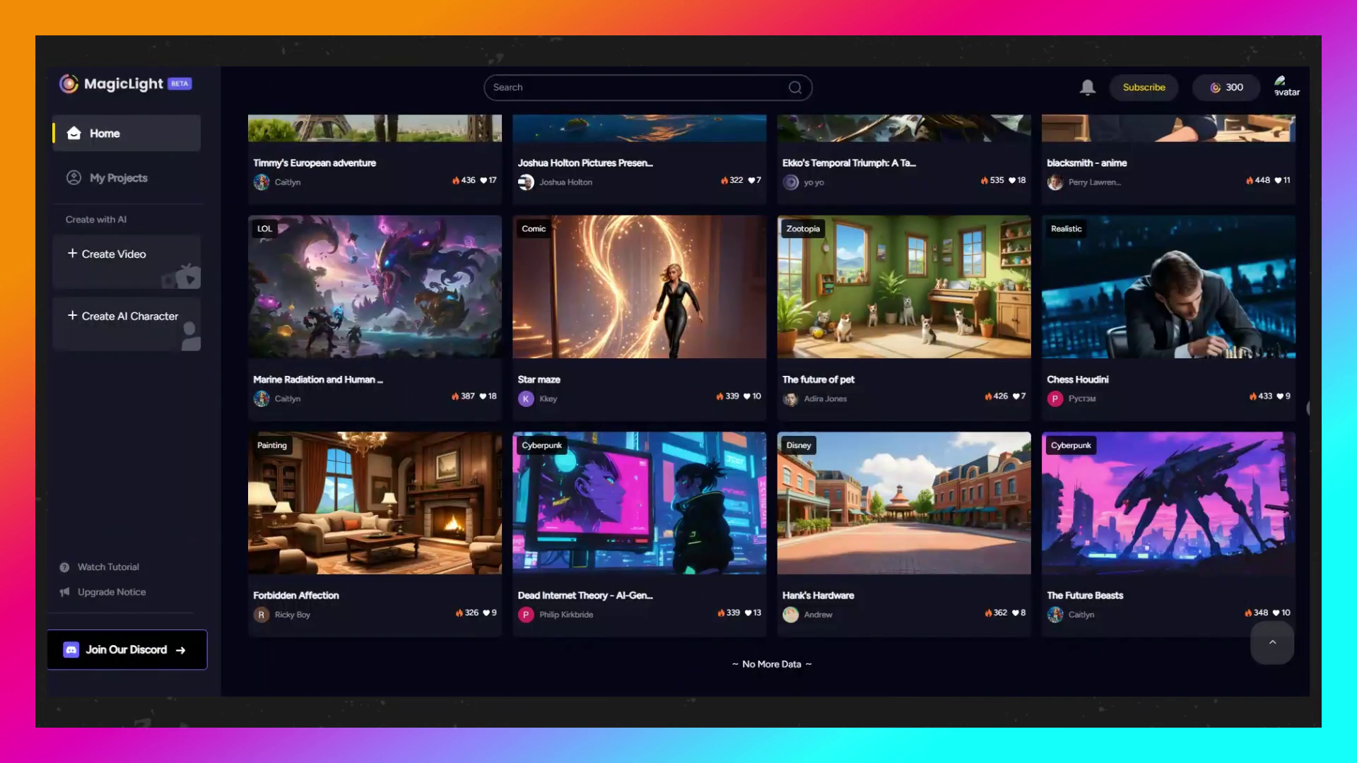
- Review the subscription plans and the credit packages offered for purchase, and close the credits overview
{"action": "left_click", "coordinate": [1223, 94]}
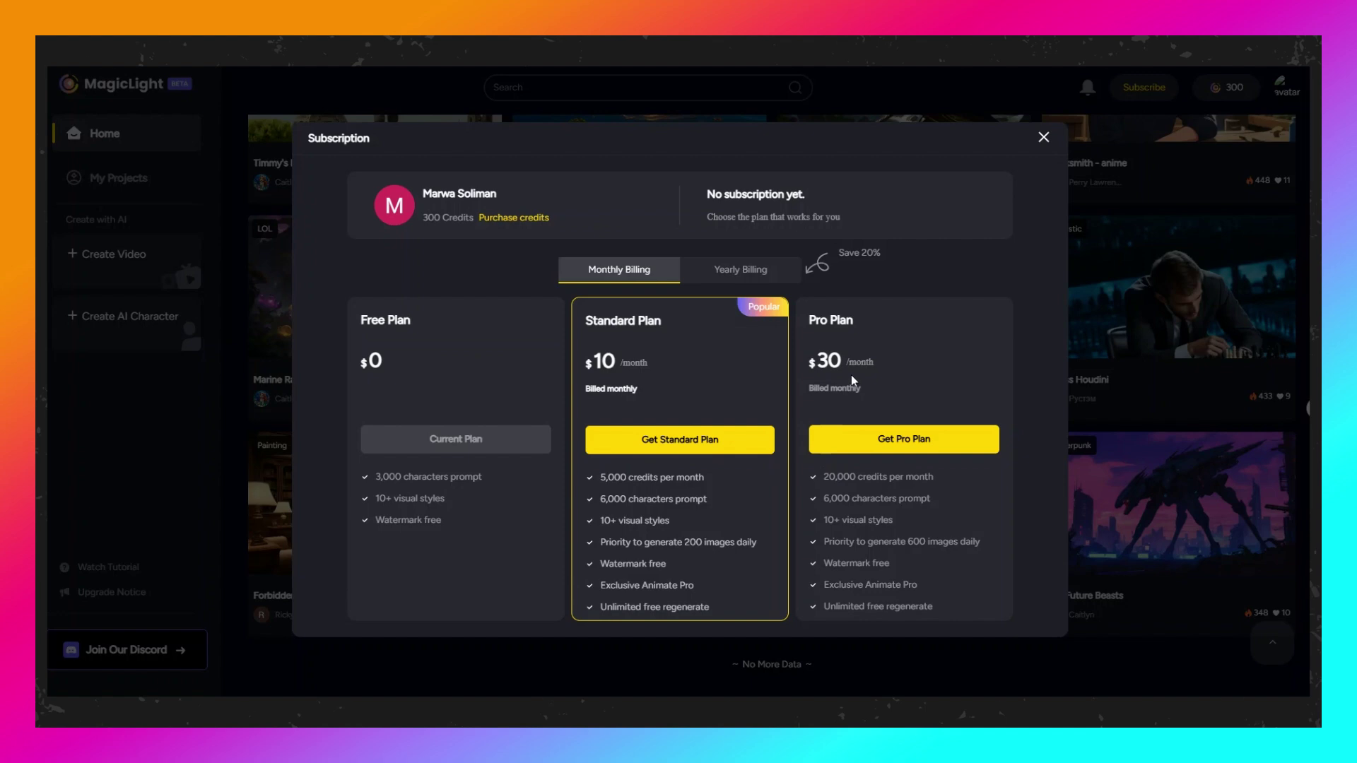
{"action": "left_click", "coordinate": [498, 221]}
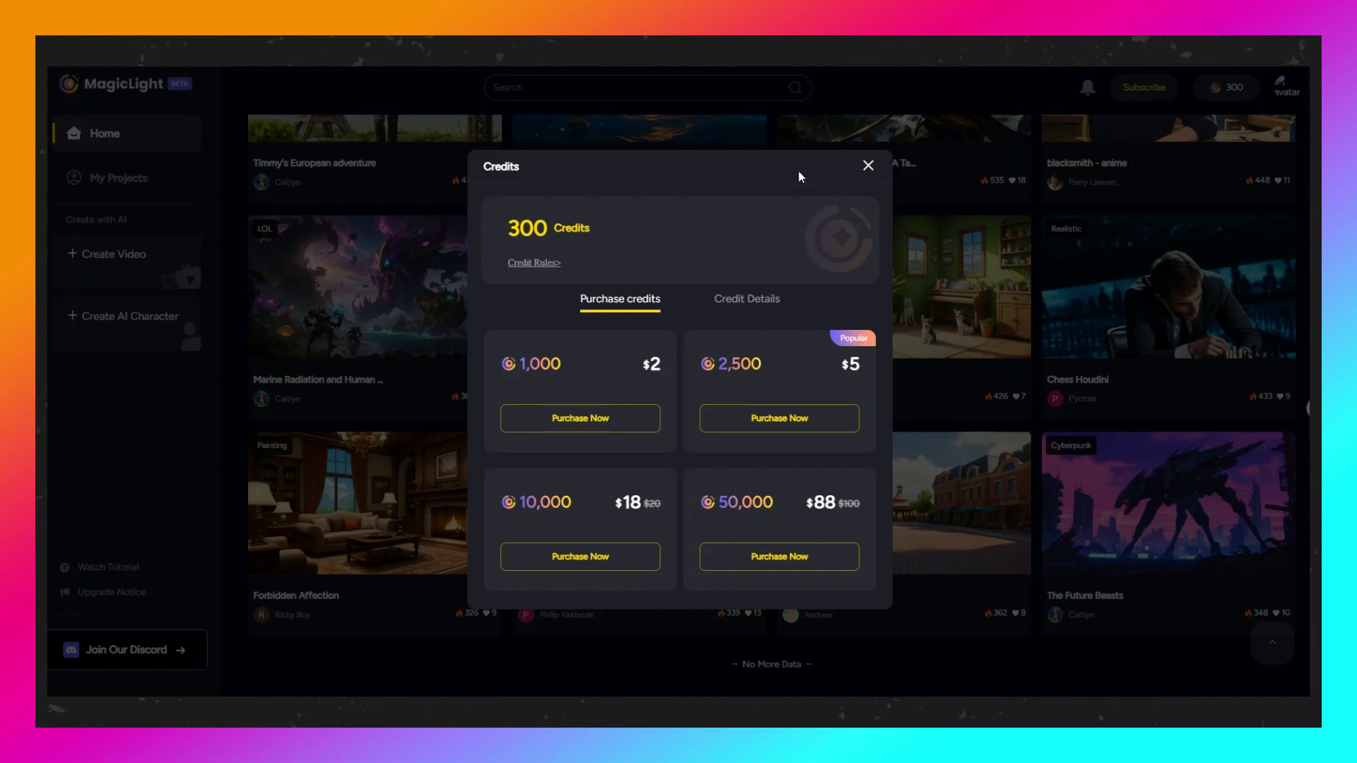
{"action": "left_click", "coordinate": [866, 168]}
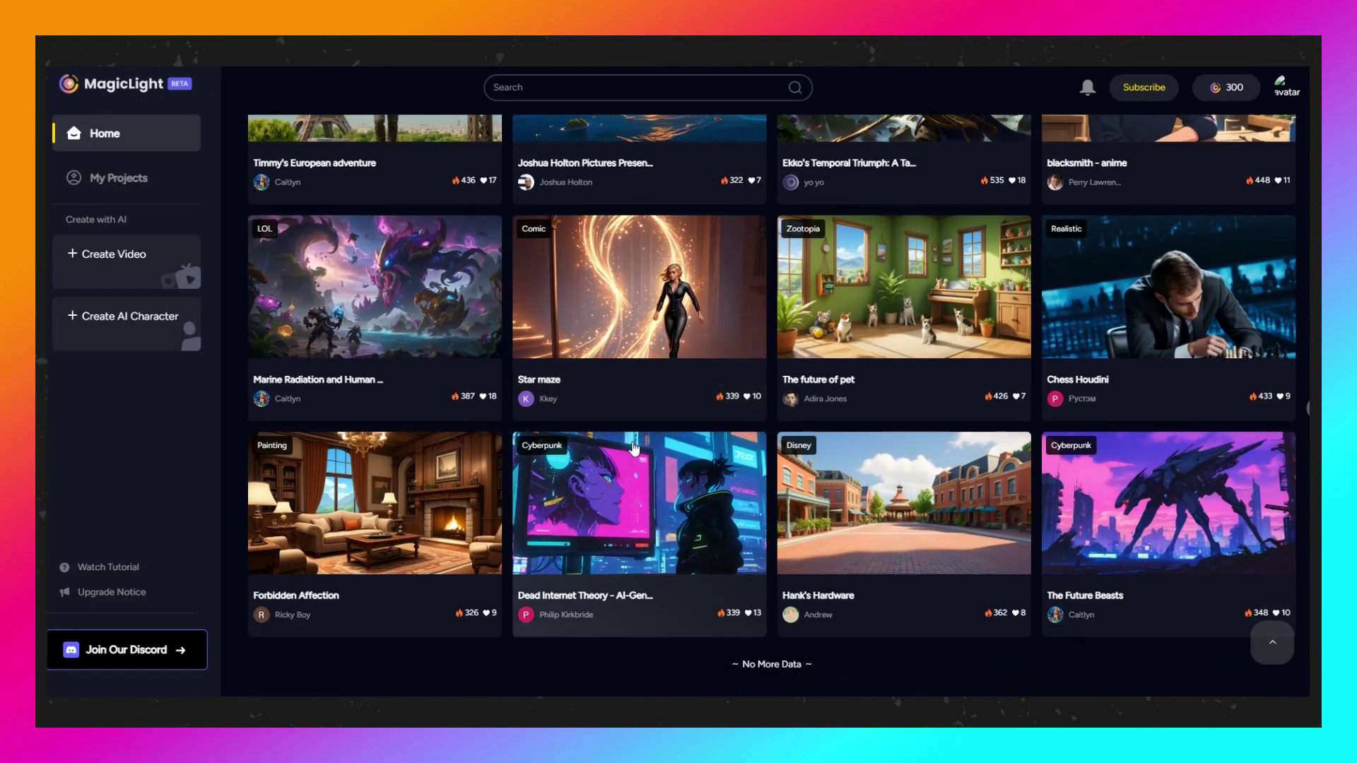
- Start a new AI video project and choose to supply your own content instead of generating from a prompt
{"action": "left_click", "coordinate": [116, 255]}
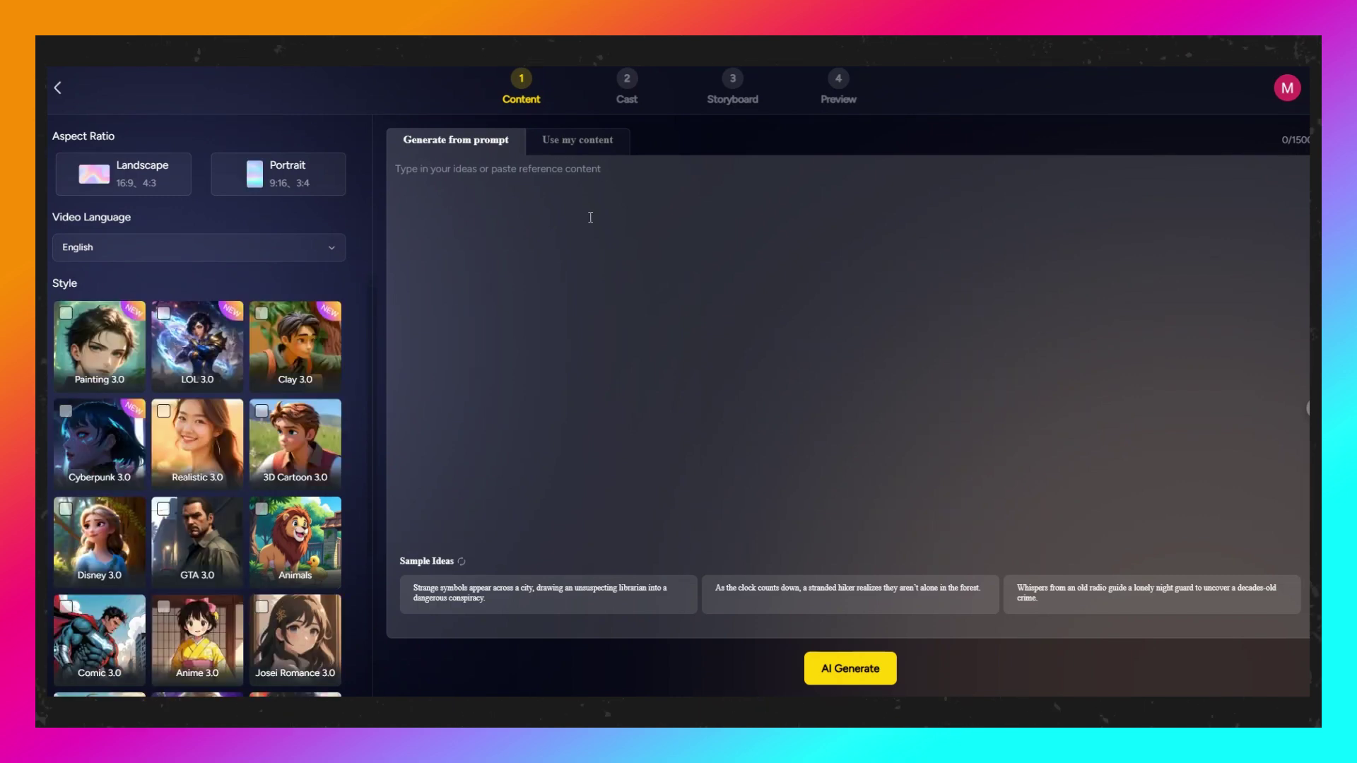
{"action": "left_click", "coordinate": [595, 148]}
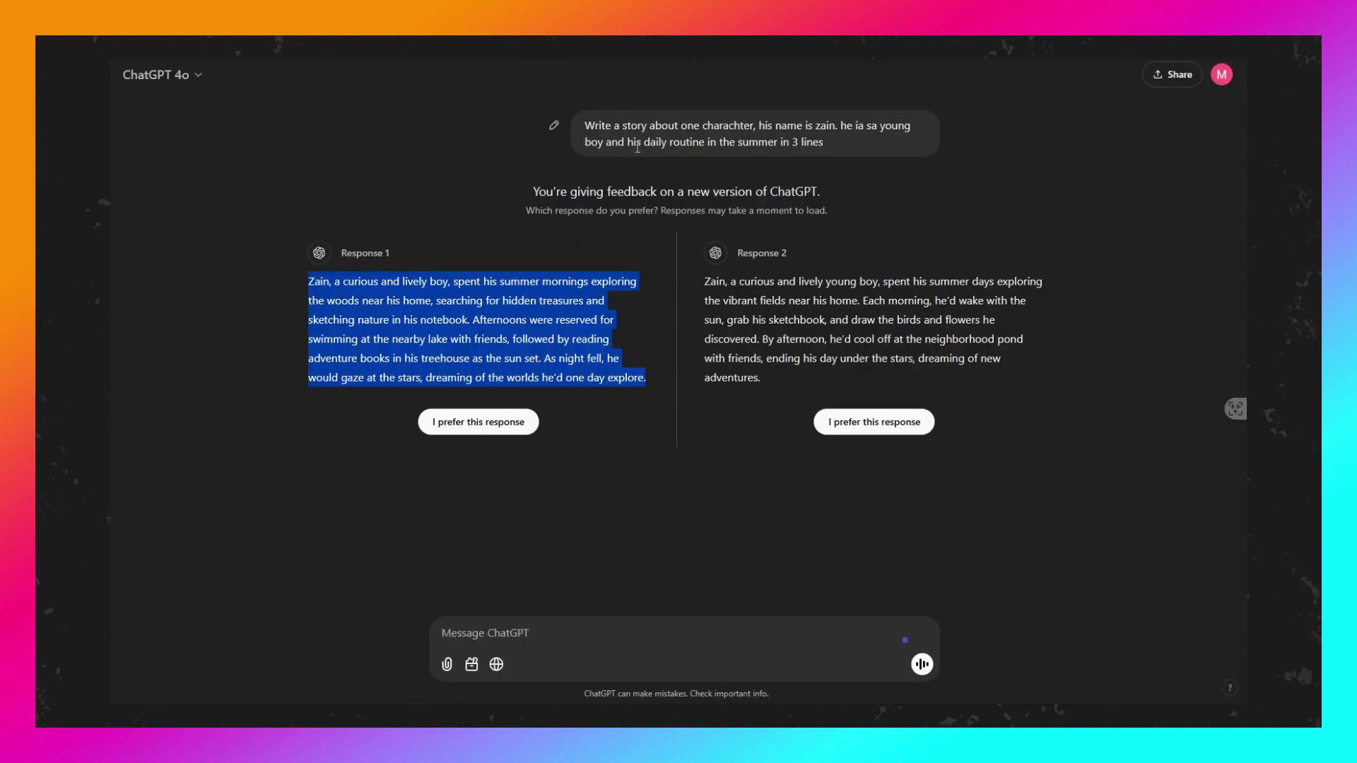
- Switch to ChatGPT, choose Response 1 as the preferred story about Zain's summer routine, and copy its text
{"action": "left_click", "coordinate": [712, 136]}
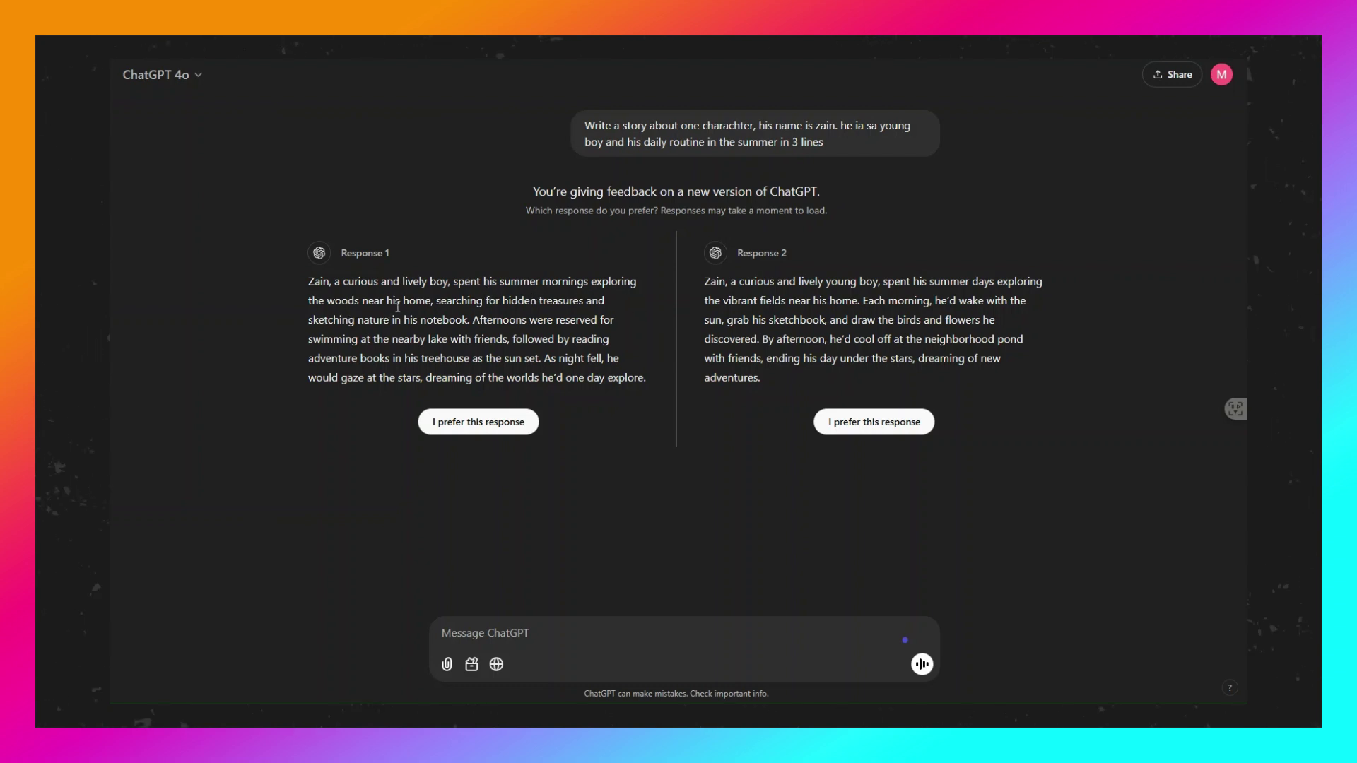
{"action": "left_click", "coordinate": [477, 426]}
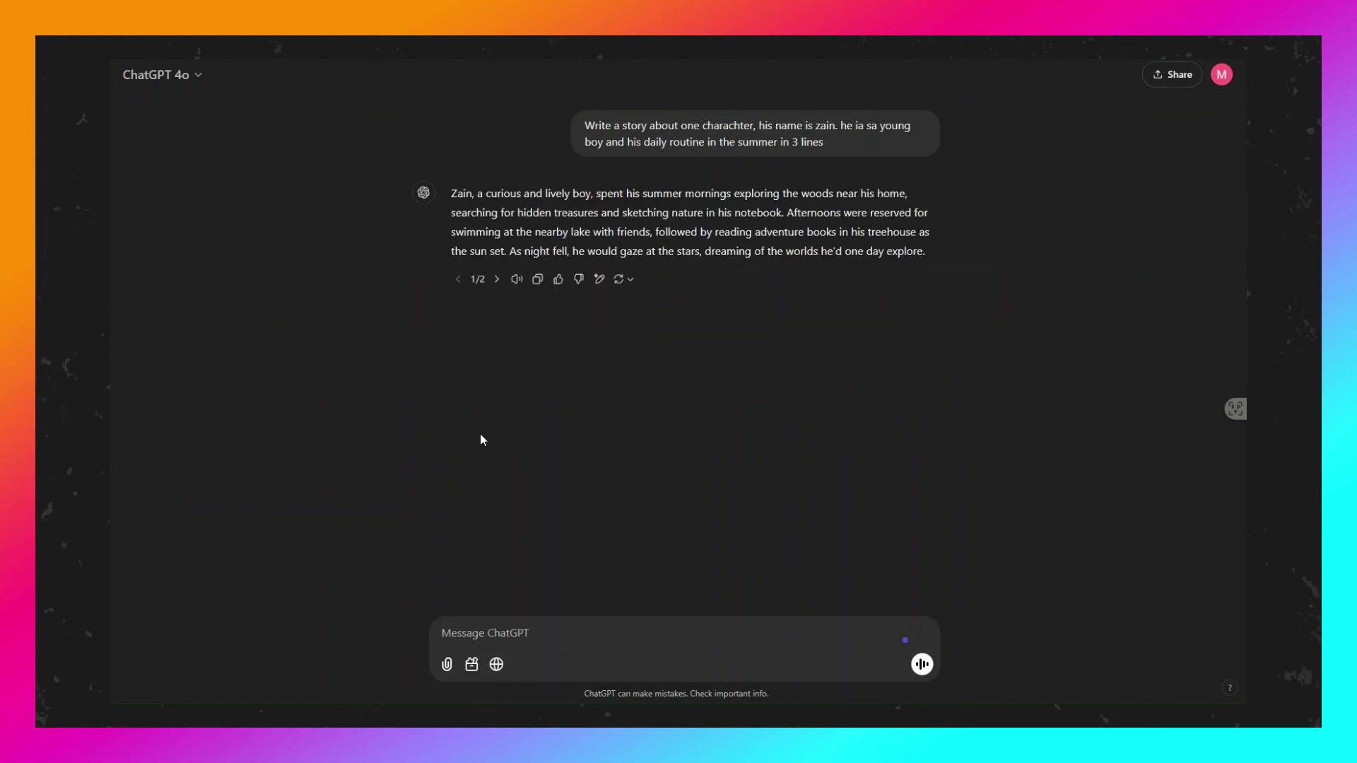
{"action": "left_click", "coordinate": [537, 280]}
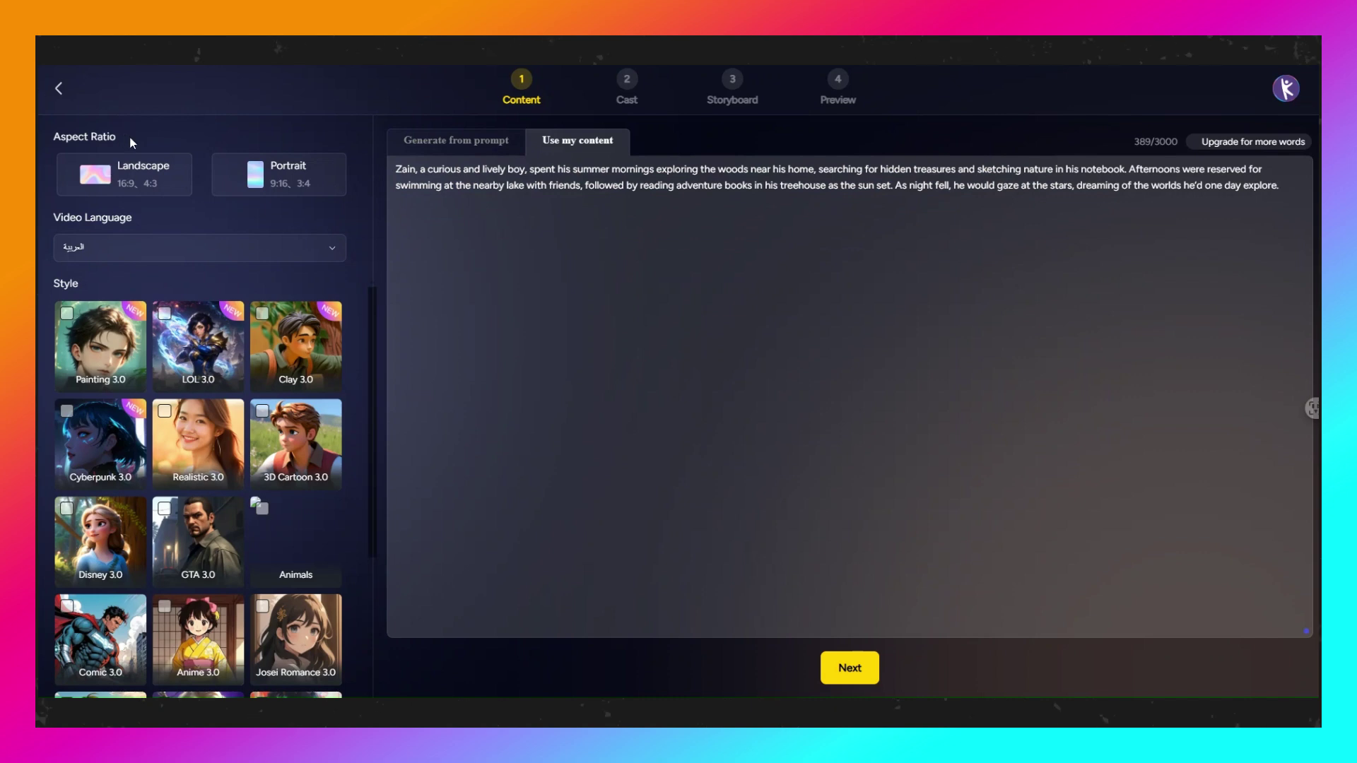
- Set the video to Landscape aspect ratio, English language and the Anime 3.0 style
{"action": "left_click", "coordinate": [144, 186]}
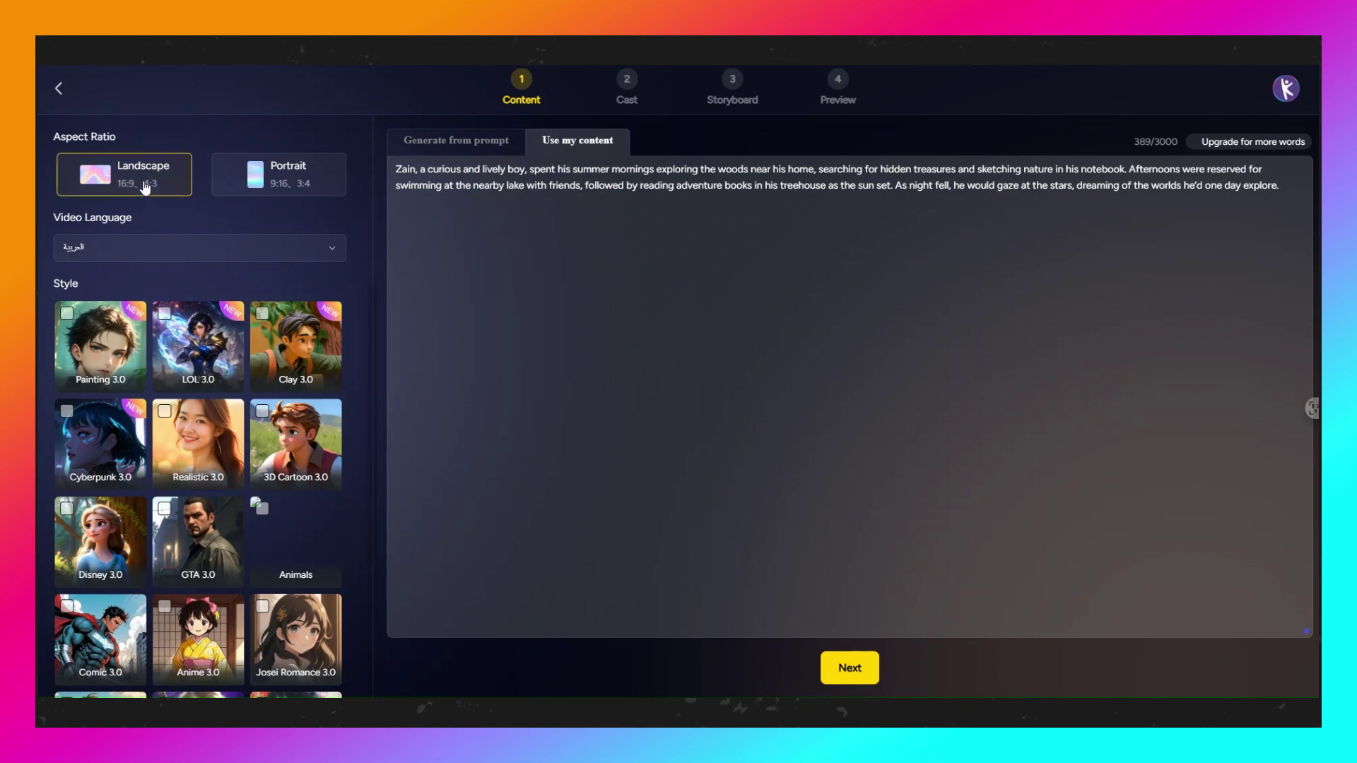
{"action": "left_click", "coordinate": [306, 254]}
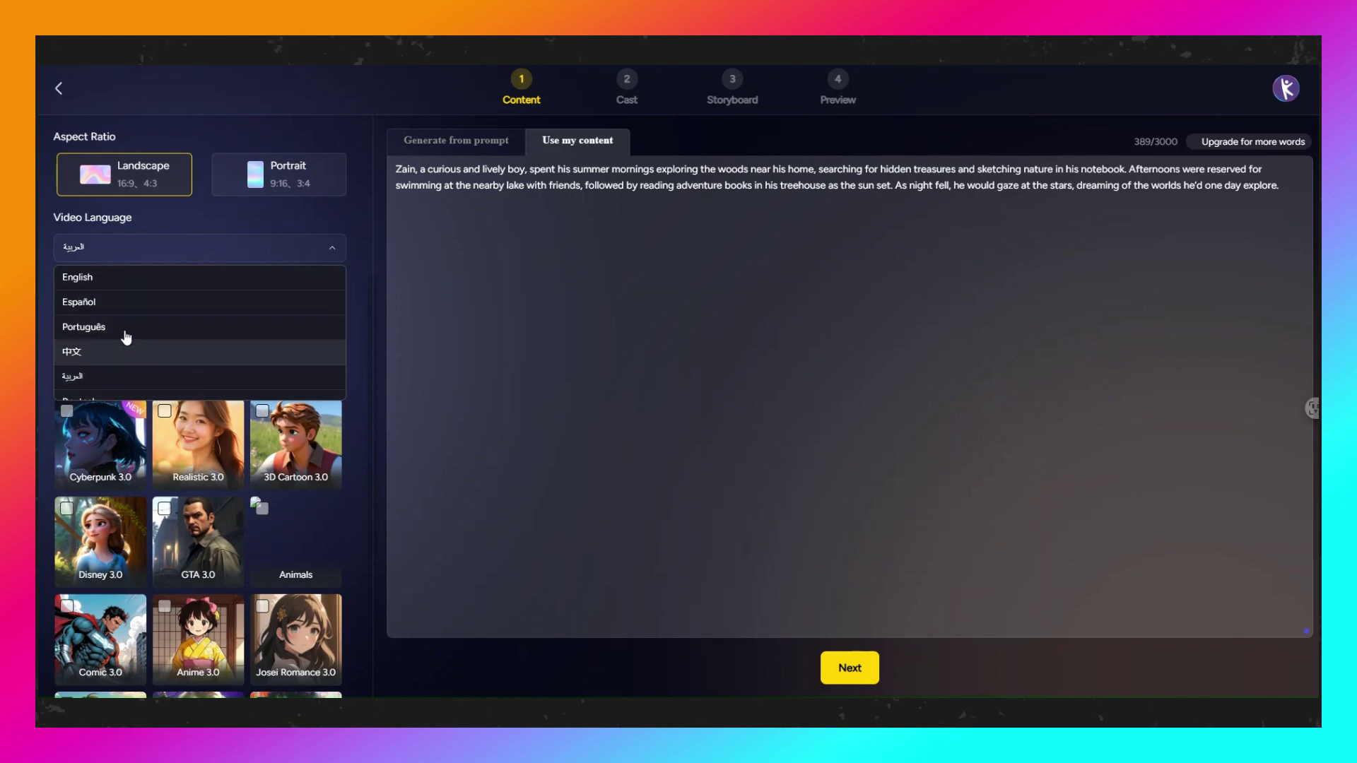
{"action": "left_click", "coordinate": [122, 276]}
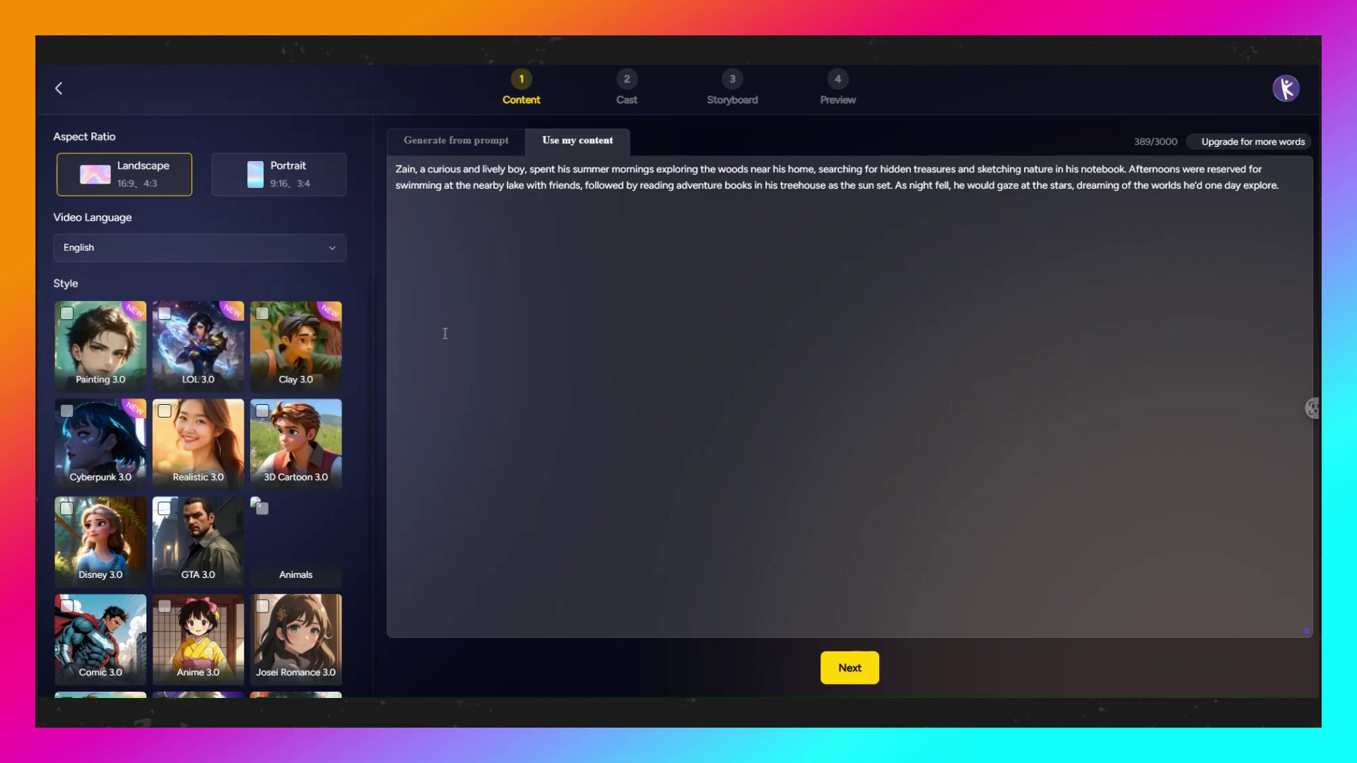
{"action": "left_click", "coordinate": [218, 628]}
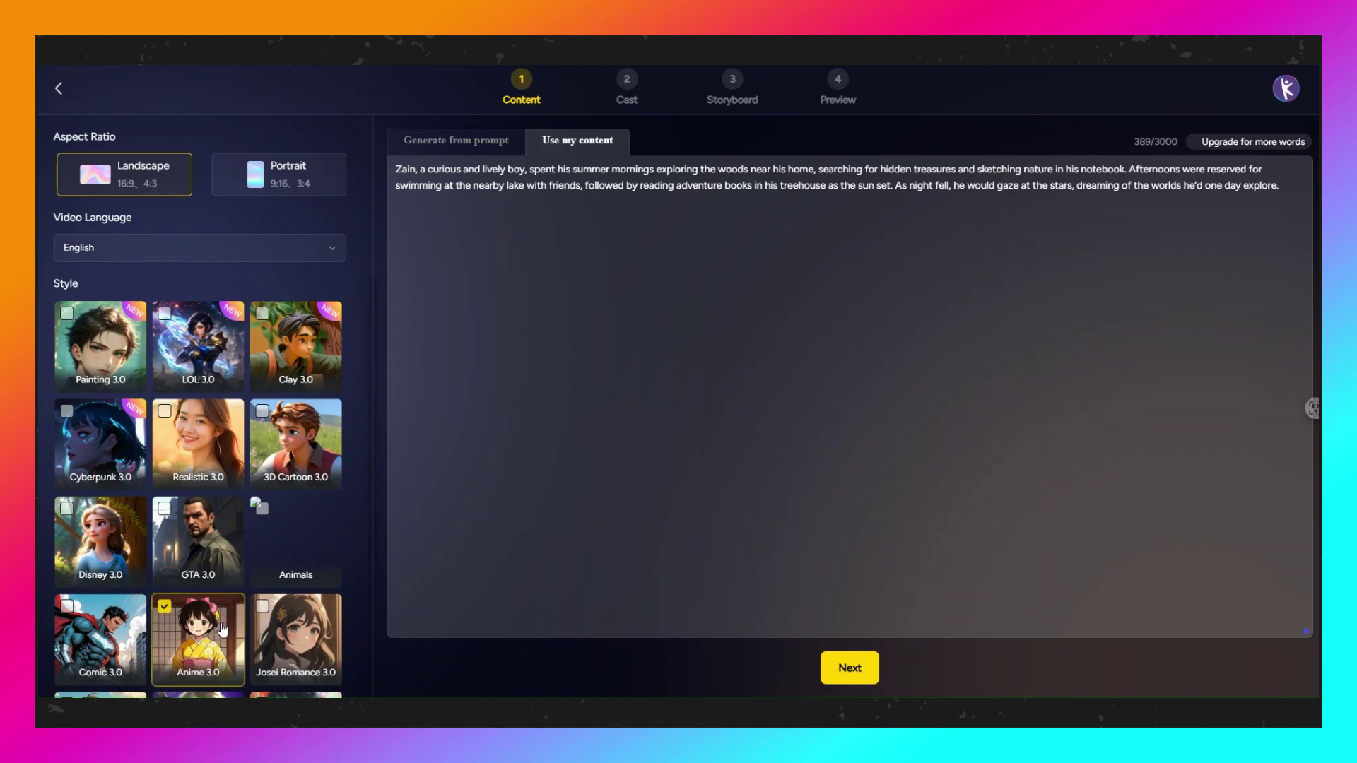
{"action": "scroll", "coordinate": [246, 584], "scroll_direction": "down", "scroll_amount": 2}
{"action": "scroll", "coordinate": [245, 583], "scroll_direction": "down", "scroll_amount": 1}
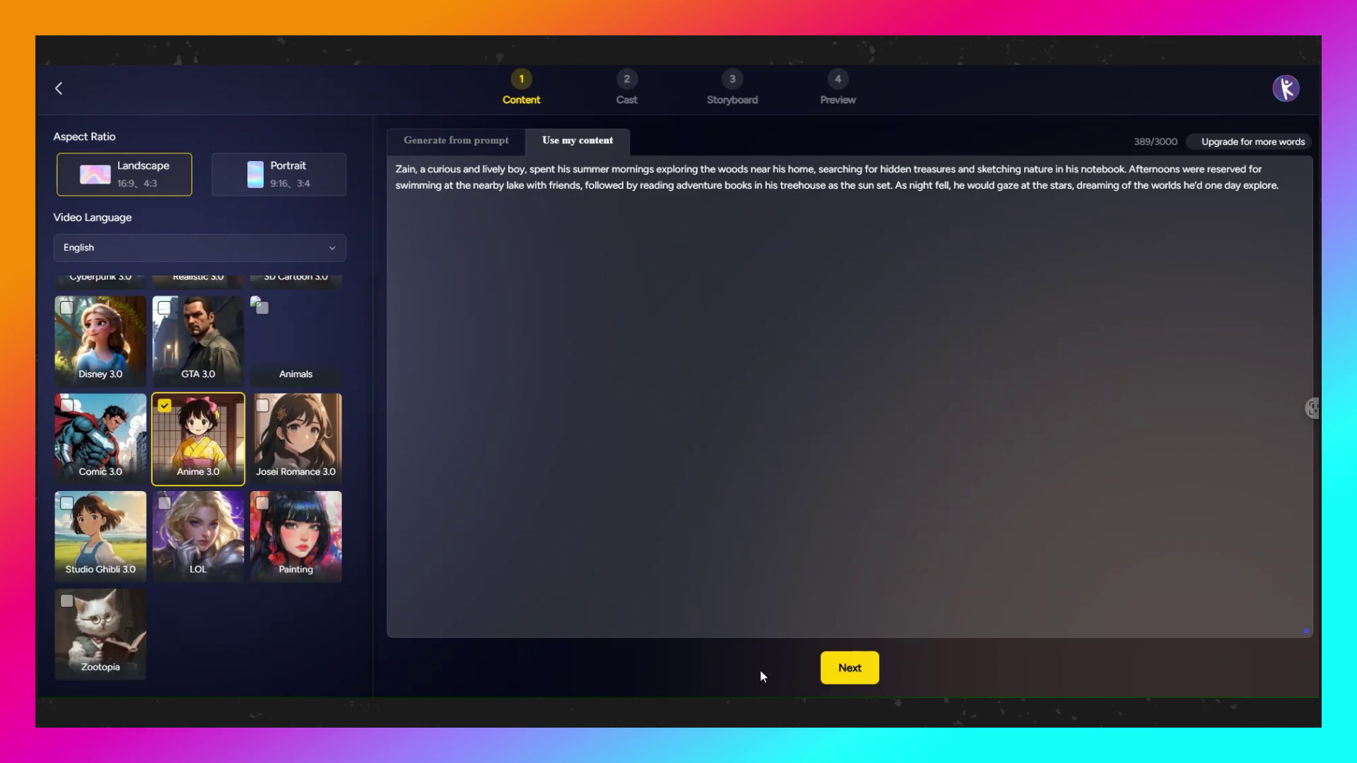
- Break the story text down into shots and continue to the cast stage
{"action": "left_click", "coordinate": [855, 672]}
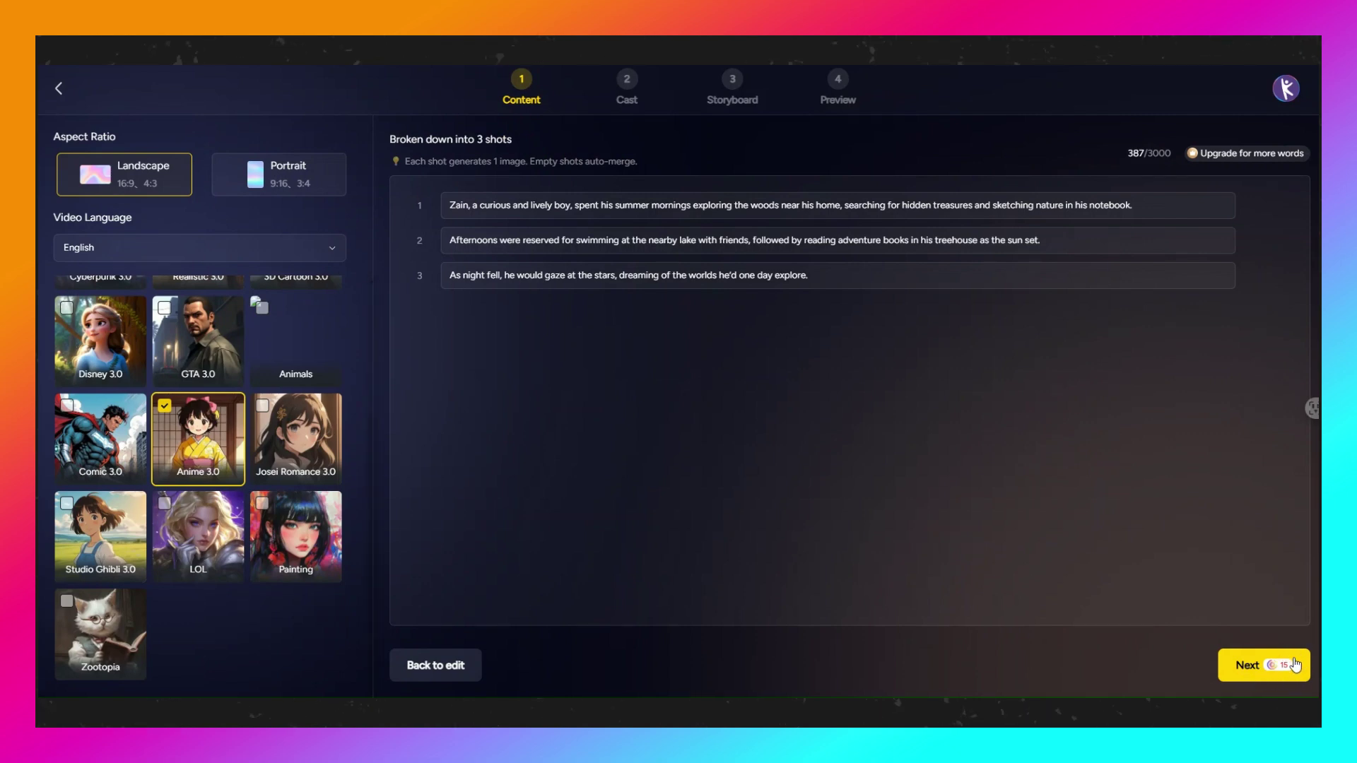
{"action": "left_click", "coordinate": [1258, 673]}
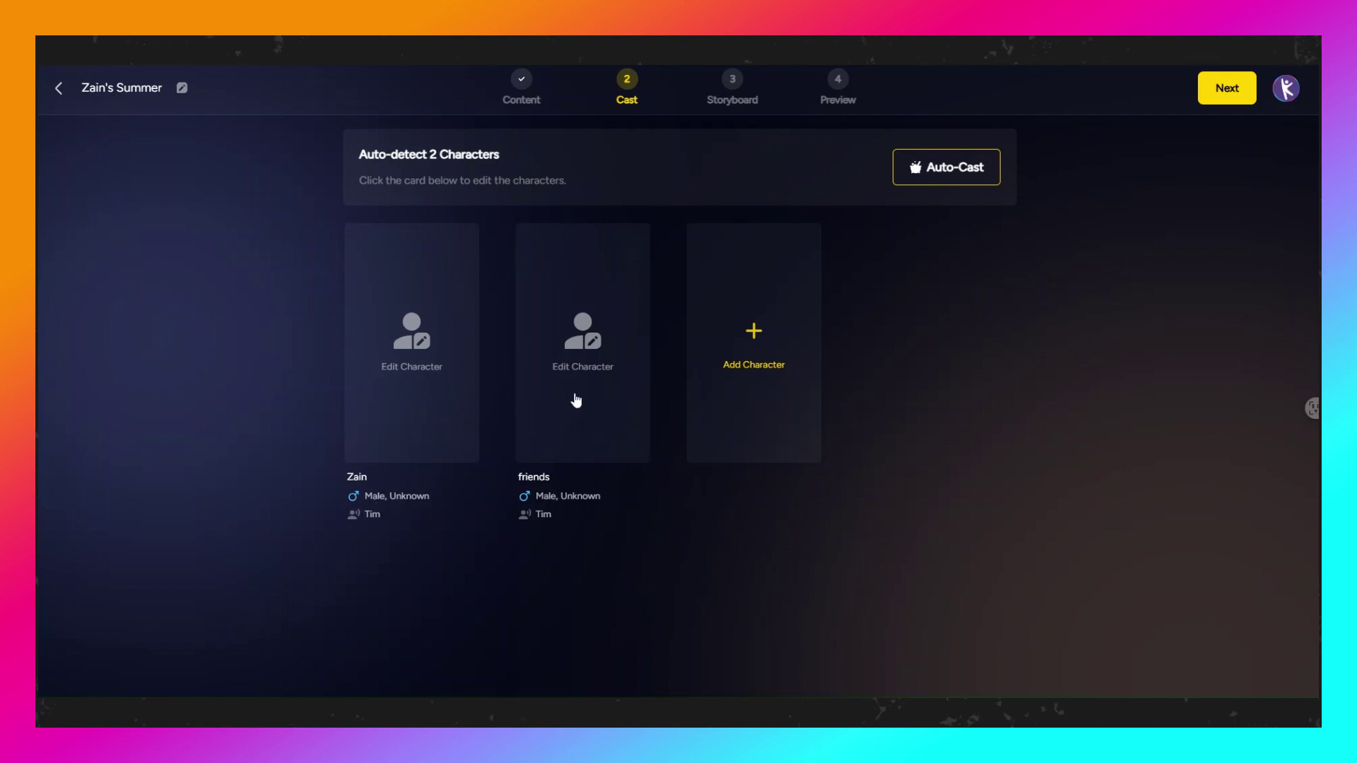
- Cast Zain as the library boy in white polo and blue shorts, with voice Tim, gender Male and age Child, and save him
{"action": "left_click", "coordinate": [933, 179]}
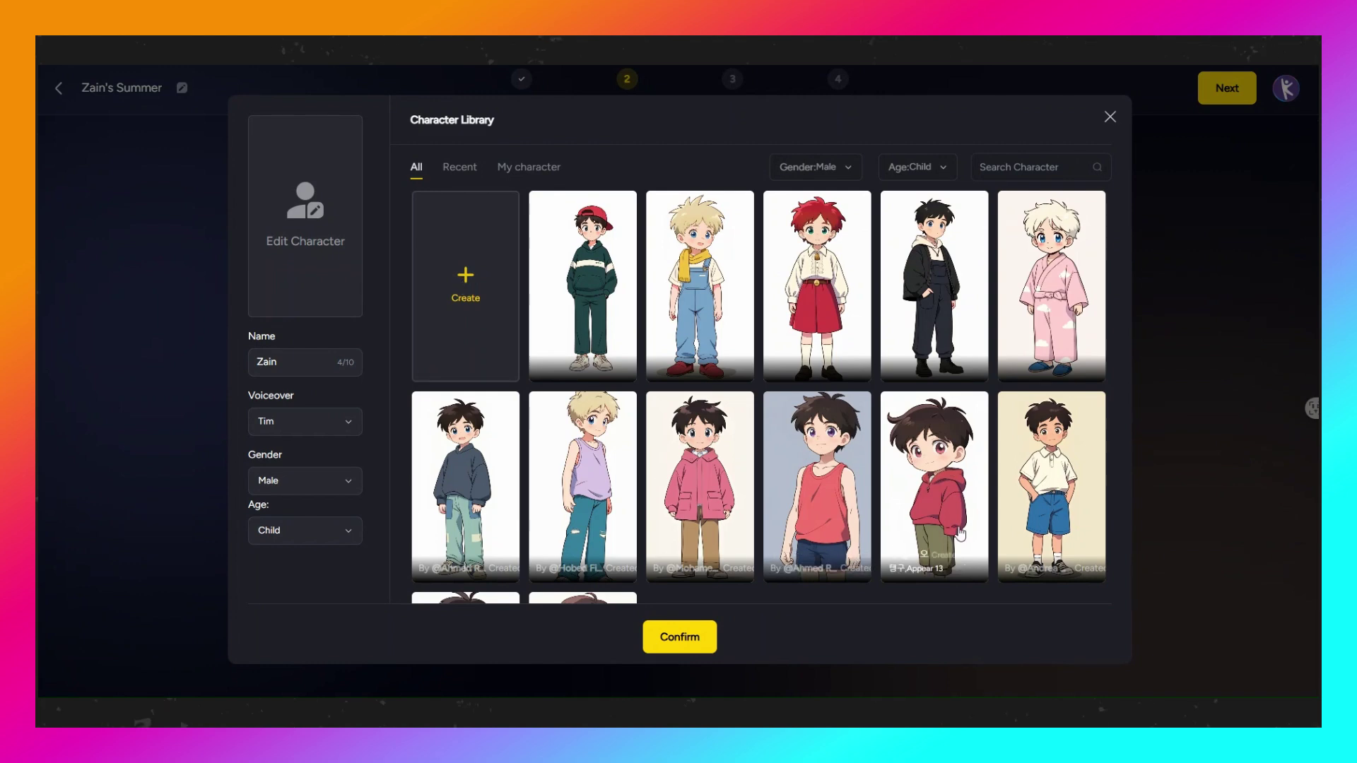
{"action": "left_click", "coordinate": [1051, 480]}
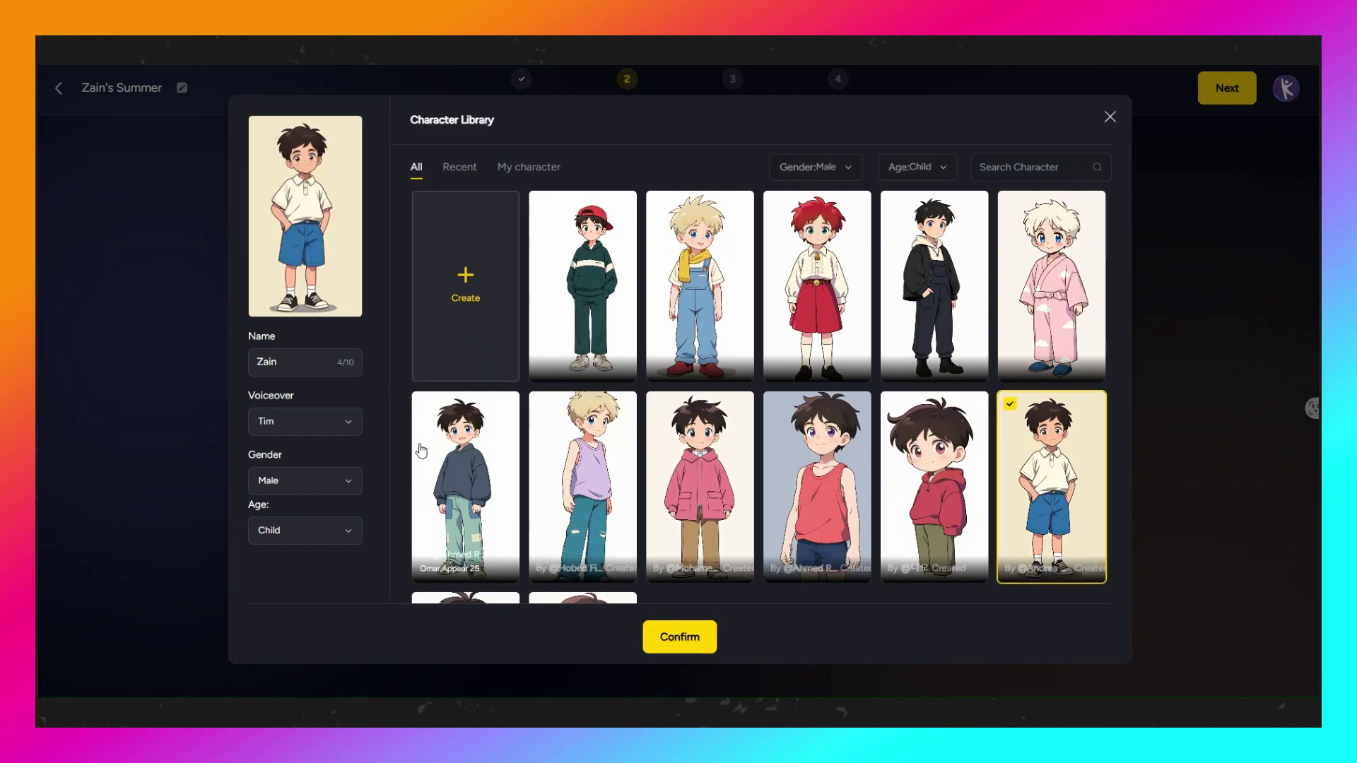
{"action": "left_click", "coordinate": [339, 491]}
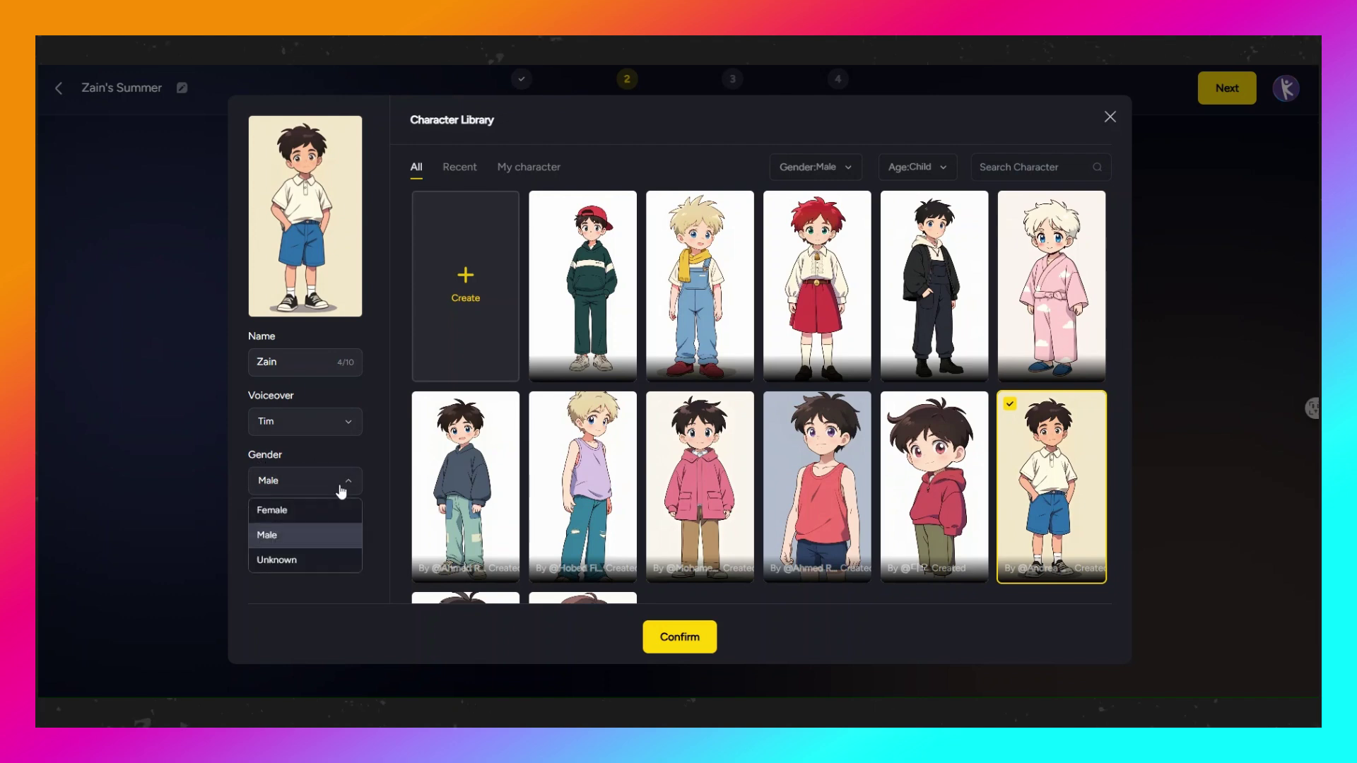
{"action": "left_click", "coordinate": [320, 535]}
{"action": "left_click", "coordinate": [319, 529]}
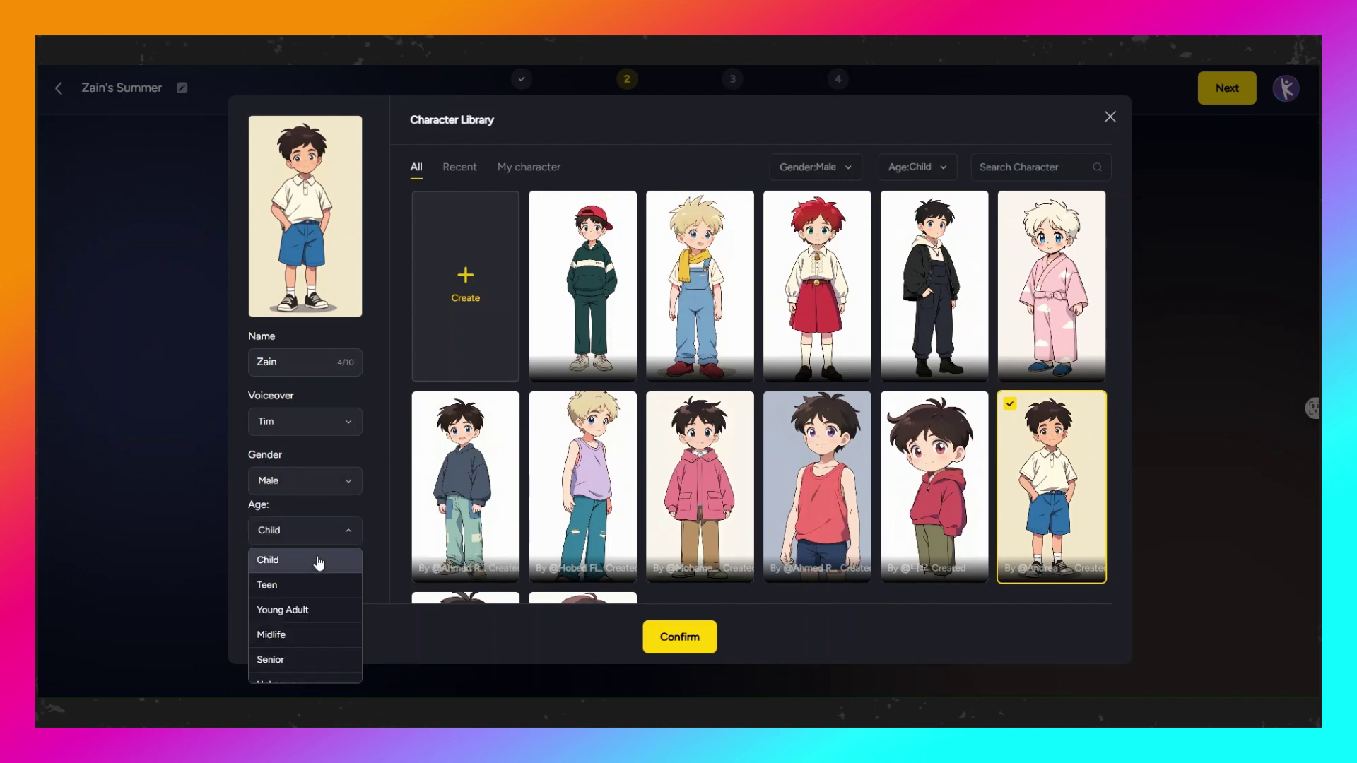
{"action": "left_click", "coordinate": [317, 556]}
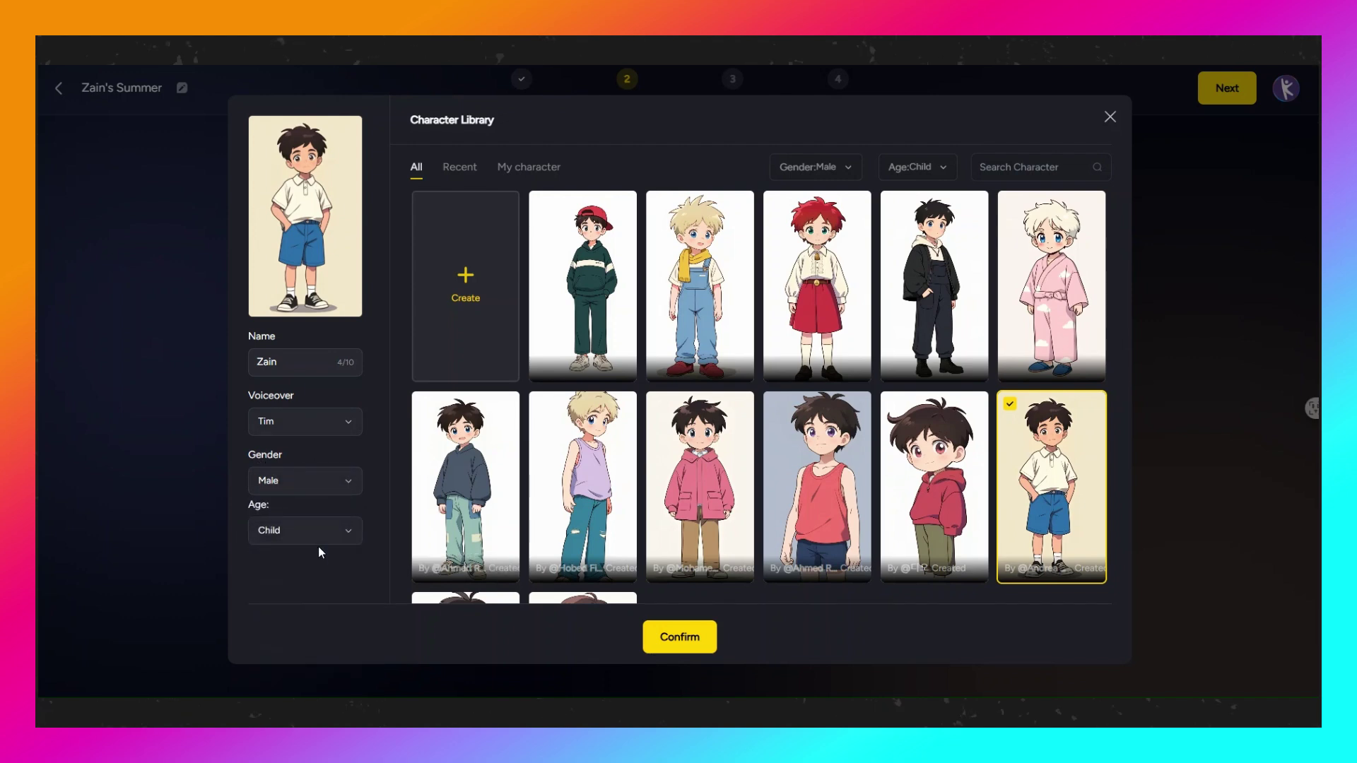
{"action": "left_click", "coordinate": [342, 425]}
{"action": "left_click", "coordinate": [340, 424]}
{"action": "left_click", "coordinate": [692, 645]}
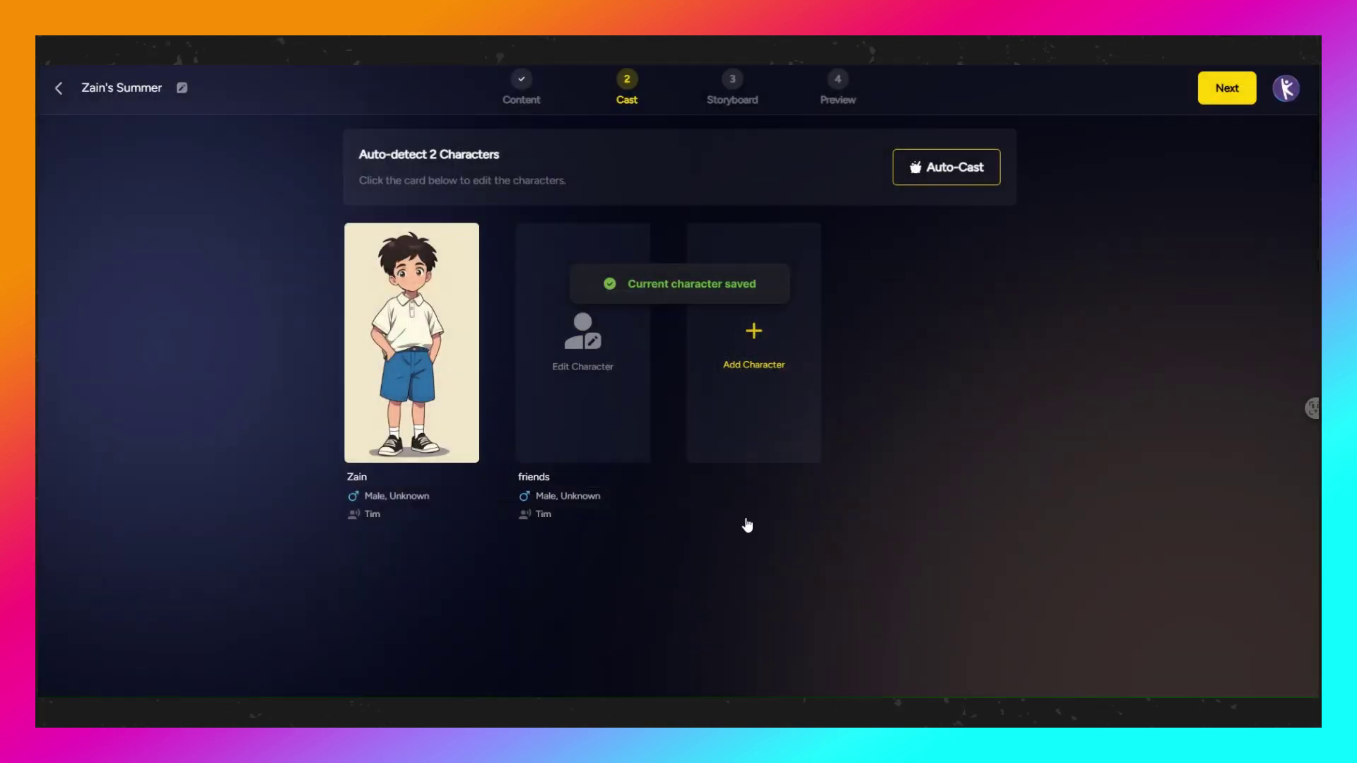
- Cast the friends character as the black-haired library boy in the black jacket and dark overalls, and save it
{"action": "left_click", "coordinate": [588, 355]}
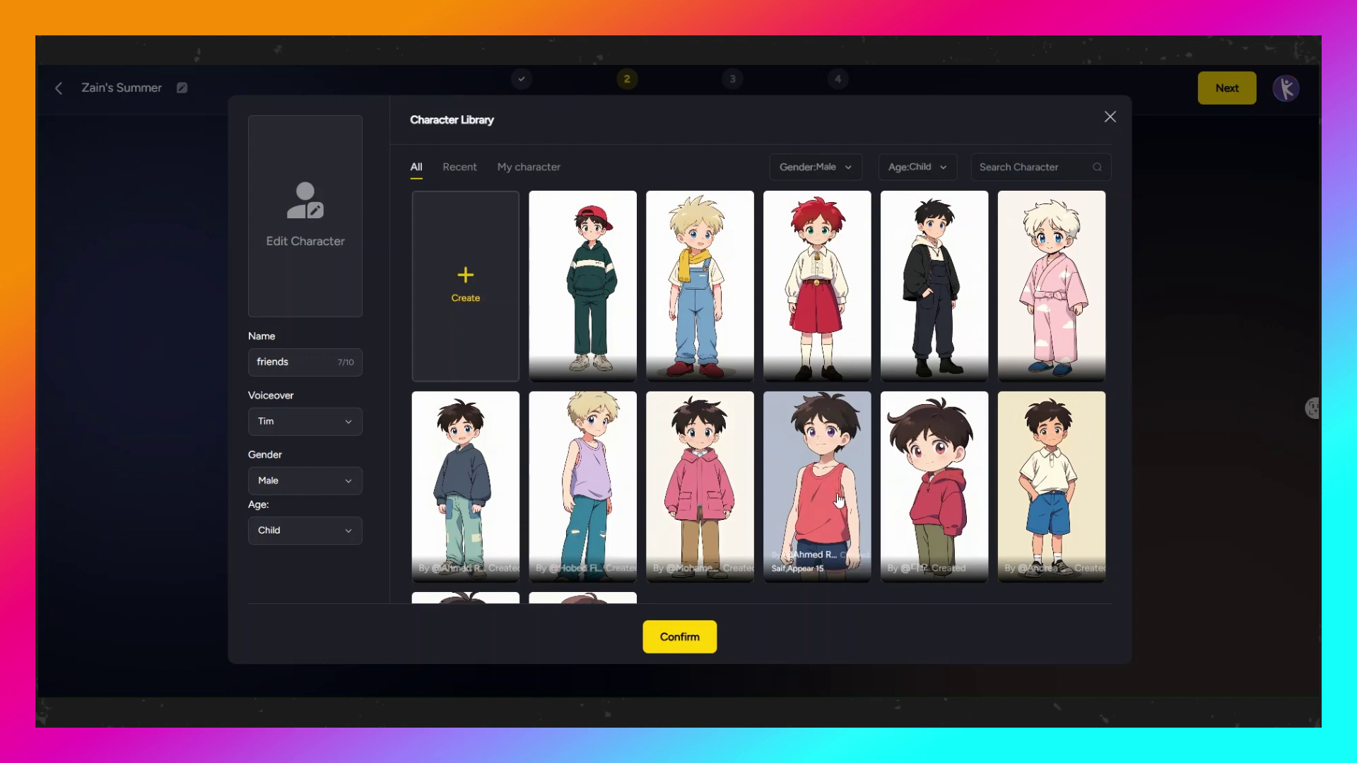
{"action": "left_click", "coordinate": [932, 330]}
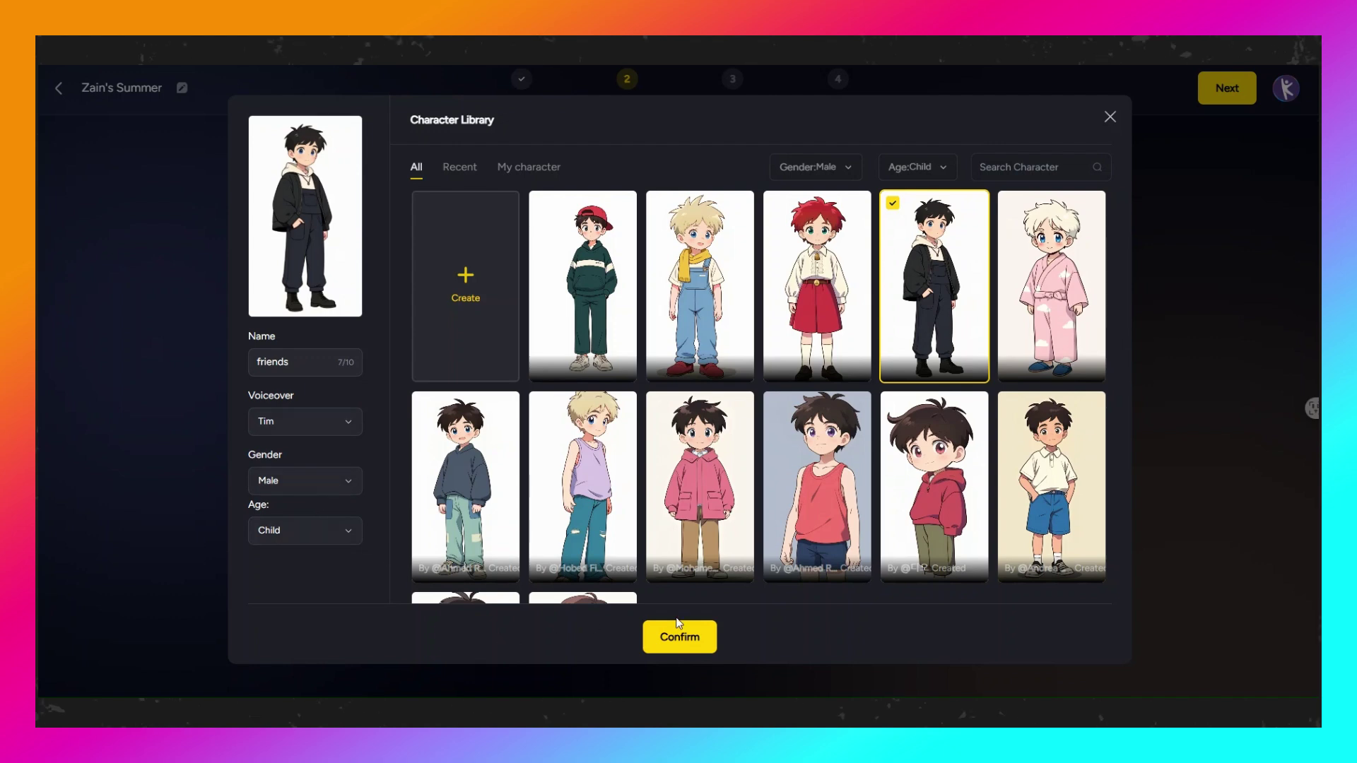
{"action": "left_click", "coordinate": [697, 641]}
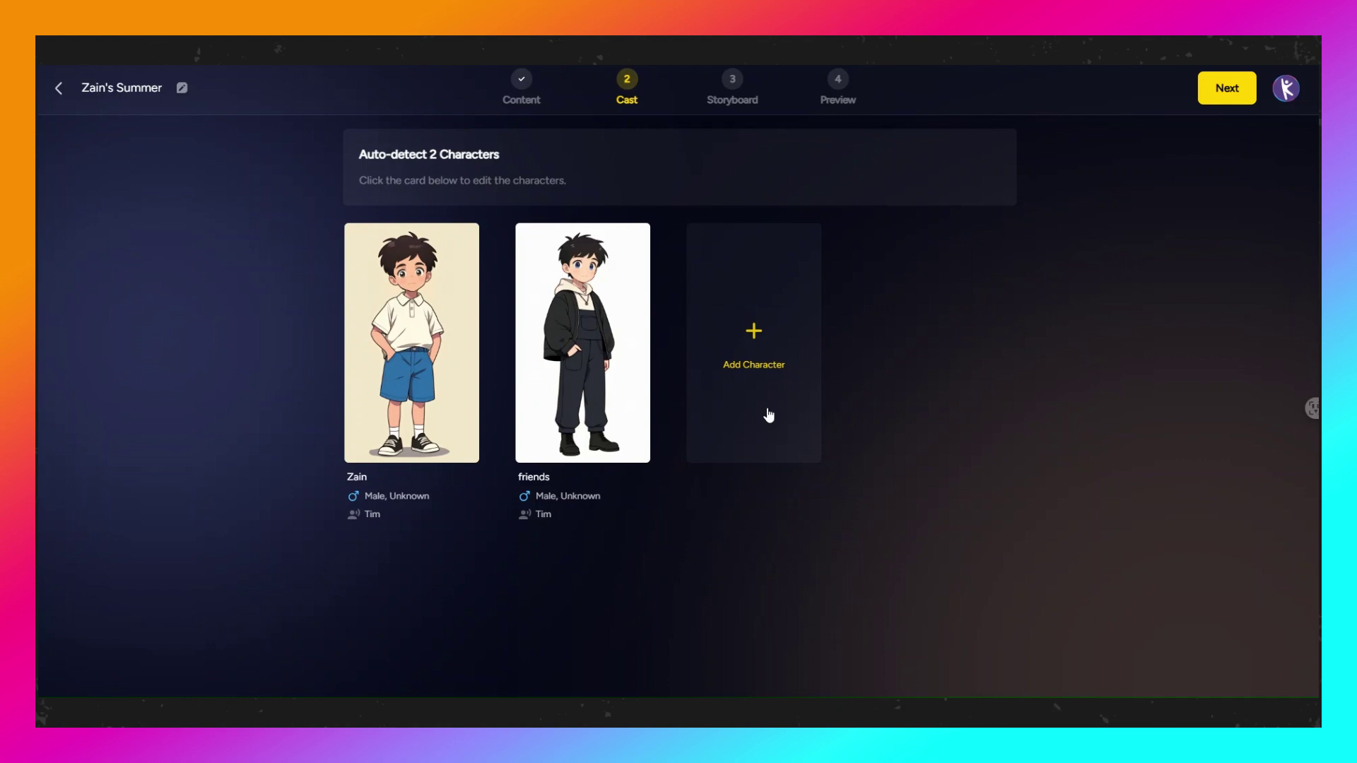
- Generate the storyboard images from the finished cast and review shots 02 and 03
{"action": "left_click", "coordinate": [1220, 96]}
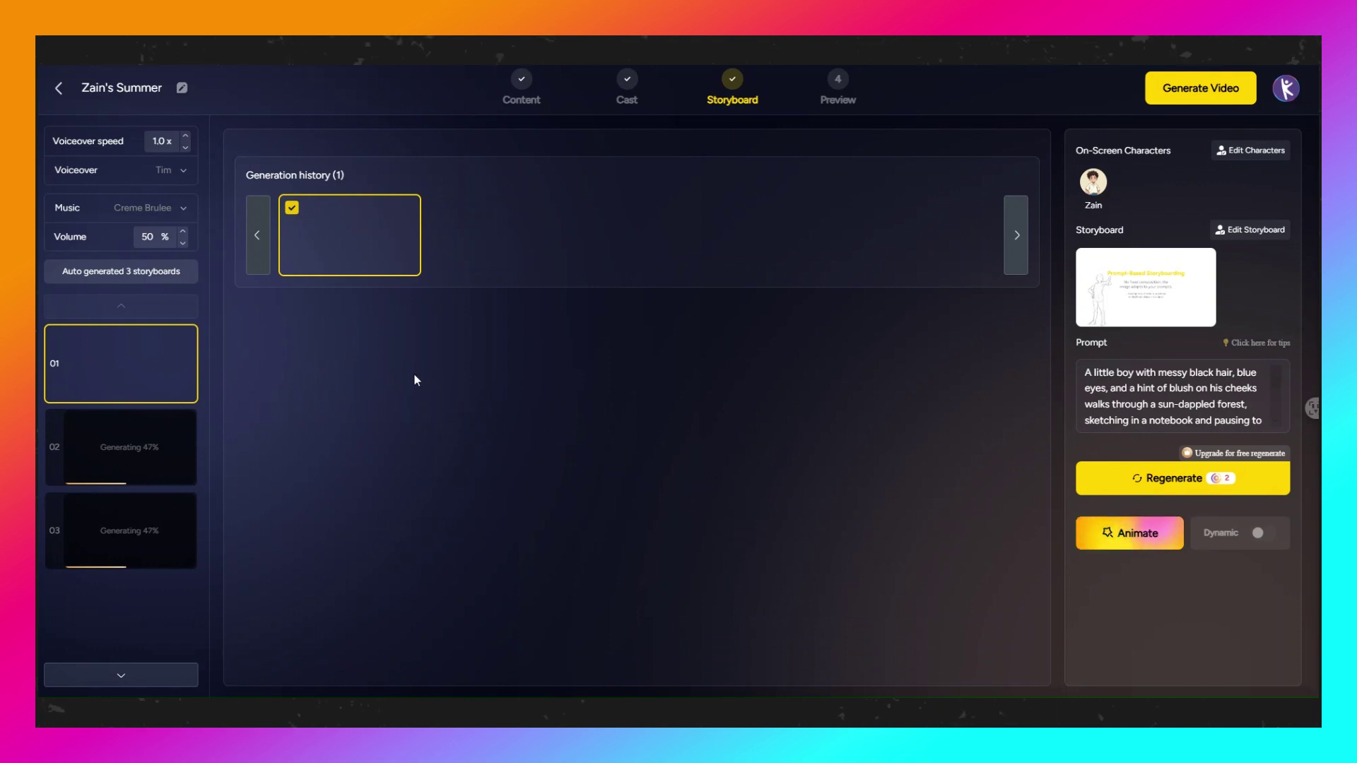
{"action": "mouse_move", "coordinate": [142, 467]}
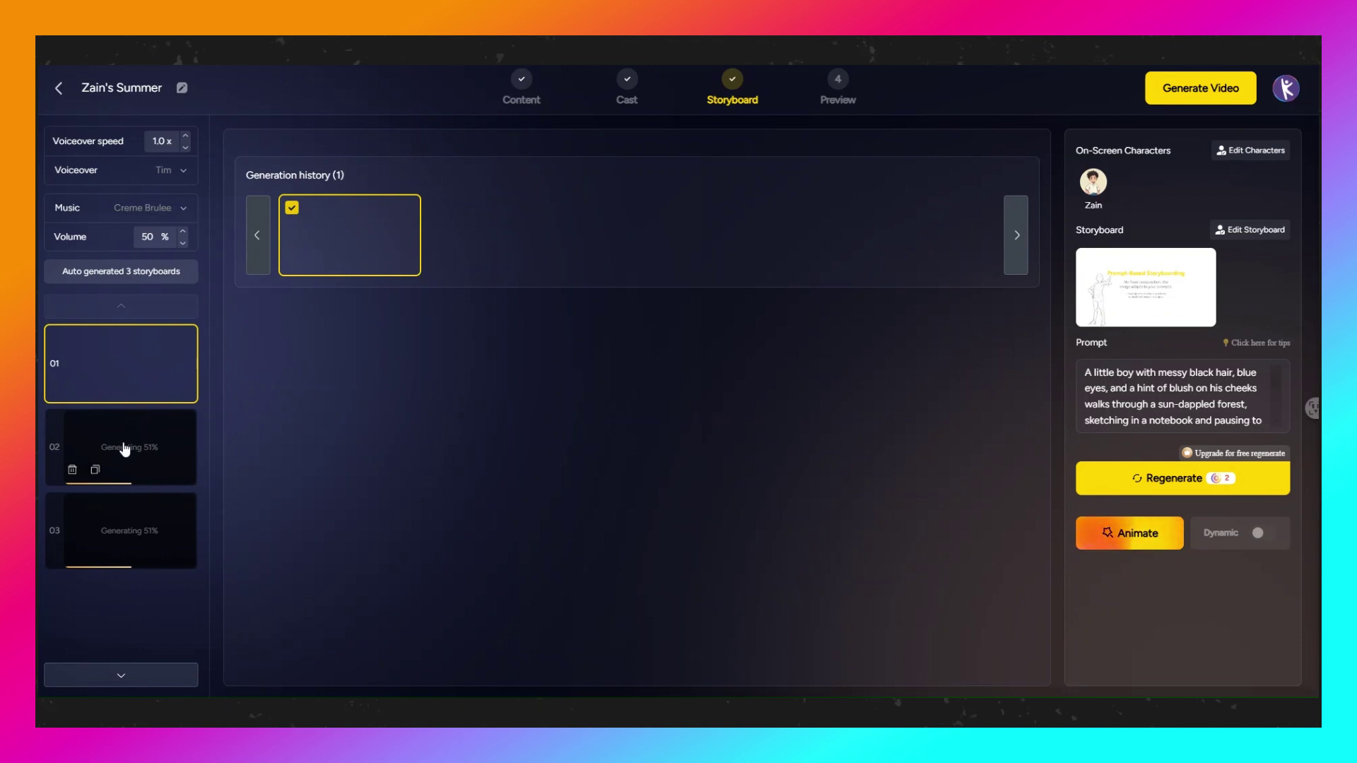
{"action": "mouse_move", "coordinate": [117, 530]}
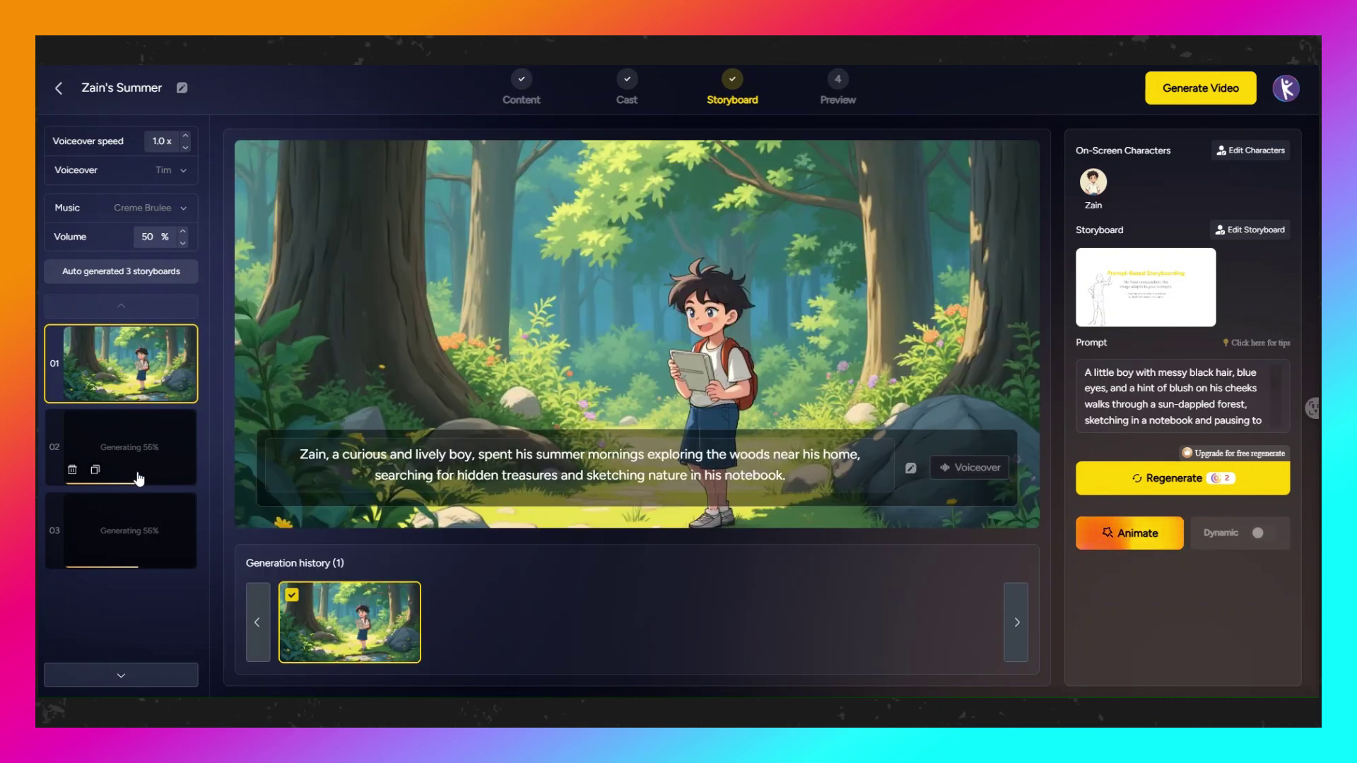
{"action": "left_click", "coordinate": [155, 458]}
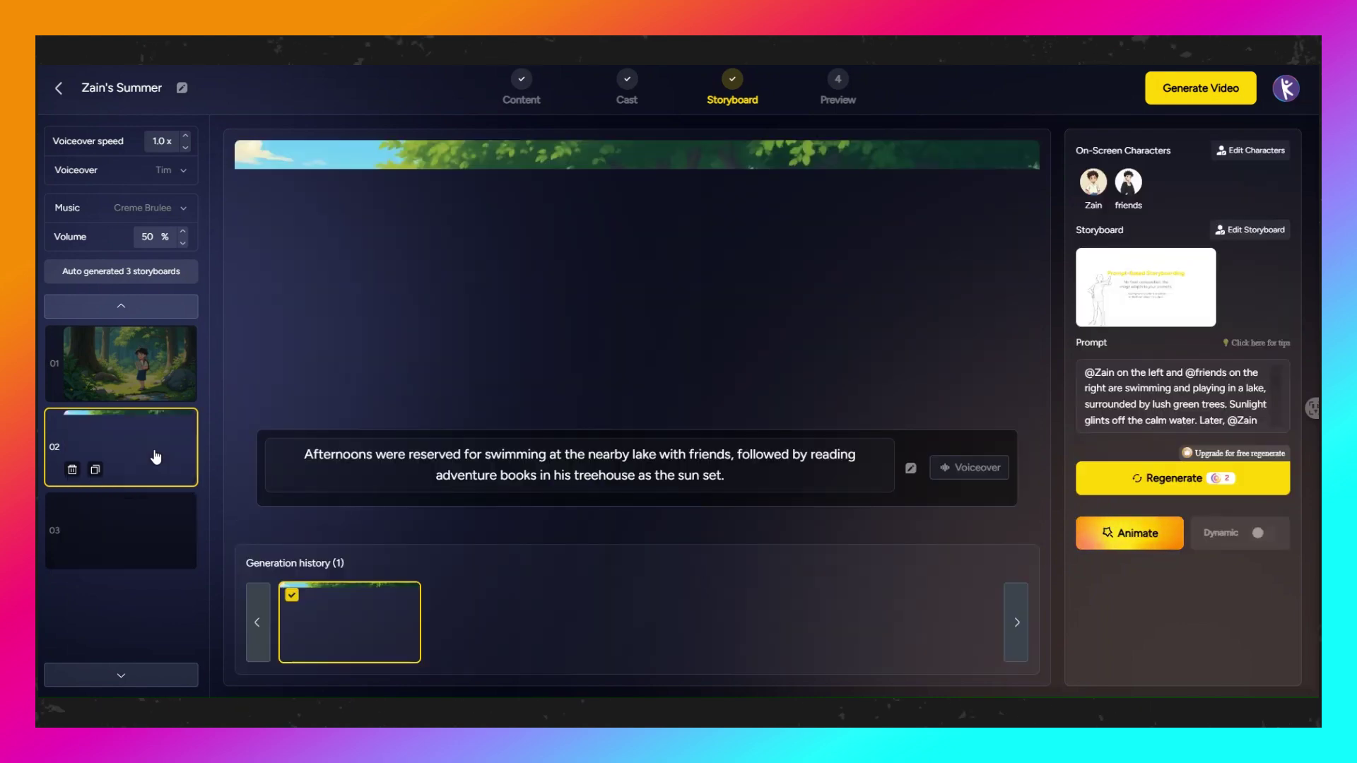
{"action": "left_click", "coordinate": [175, 532]}
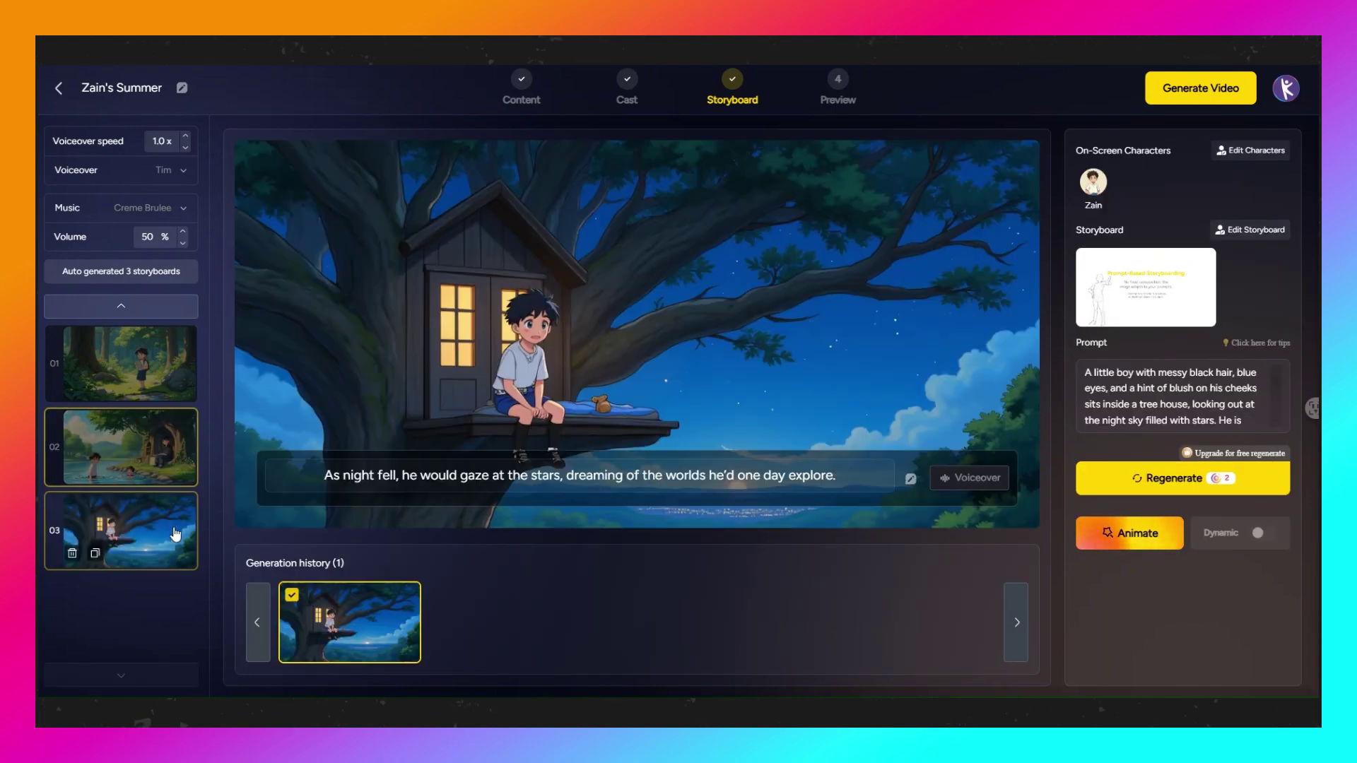
{"action": "left_click", "coordinate": [178, 453]}
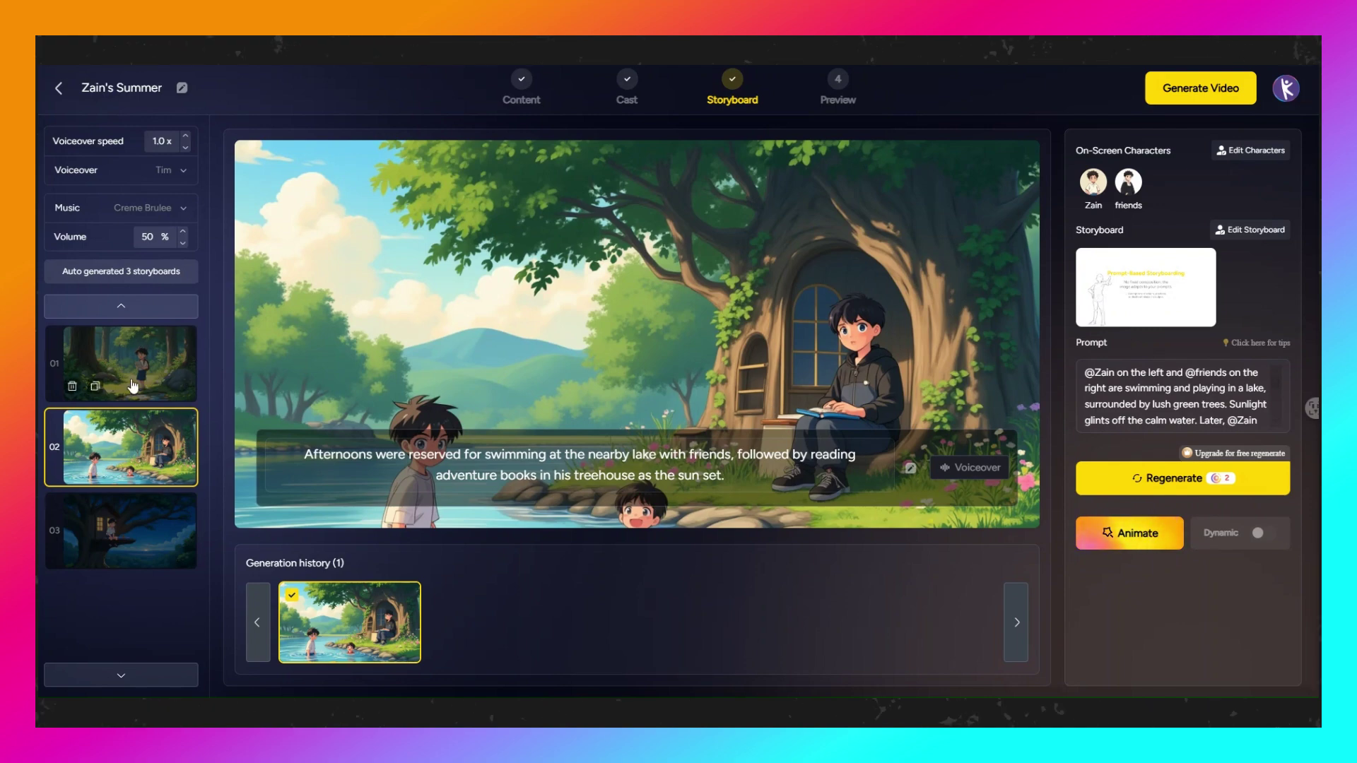
- Animate shot 01 with Animate Pro, using intelligent generation based on the screen
{"action": "left_click", "coordinate": [166, 347]}
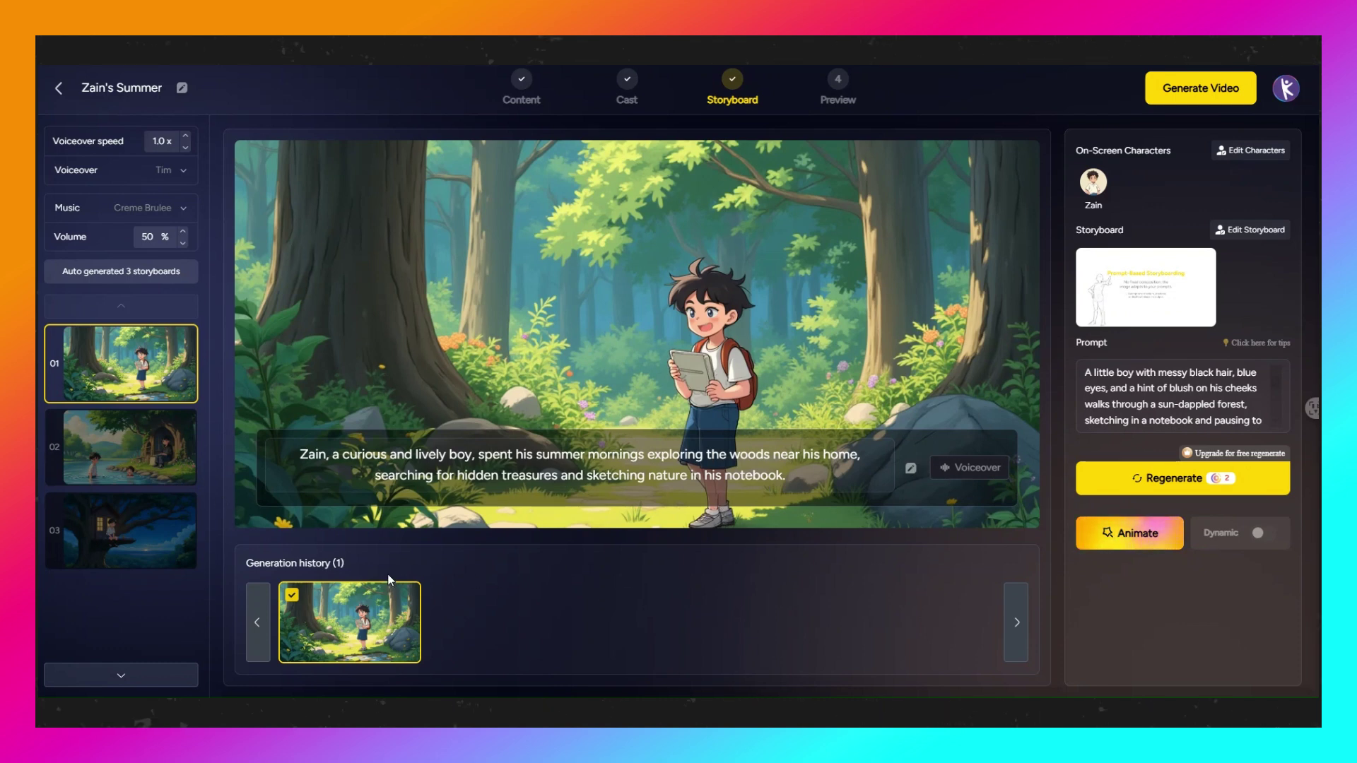
{"action": "left_click", "coordinate": [1140, 537]}
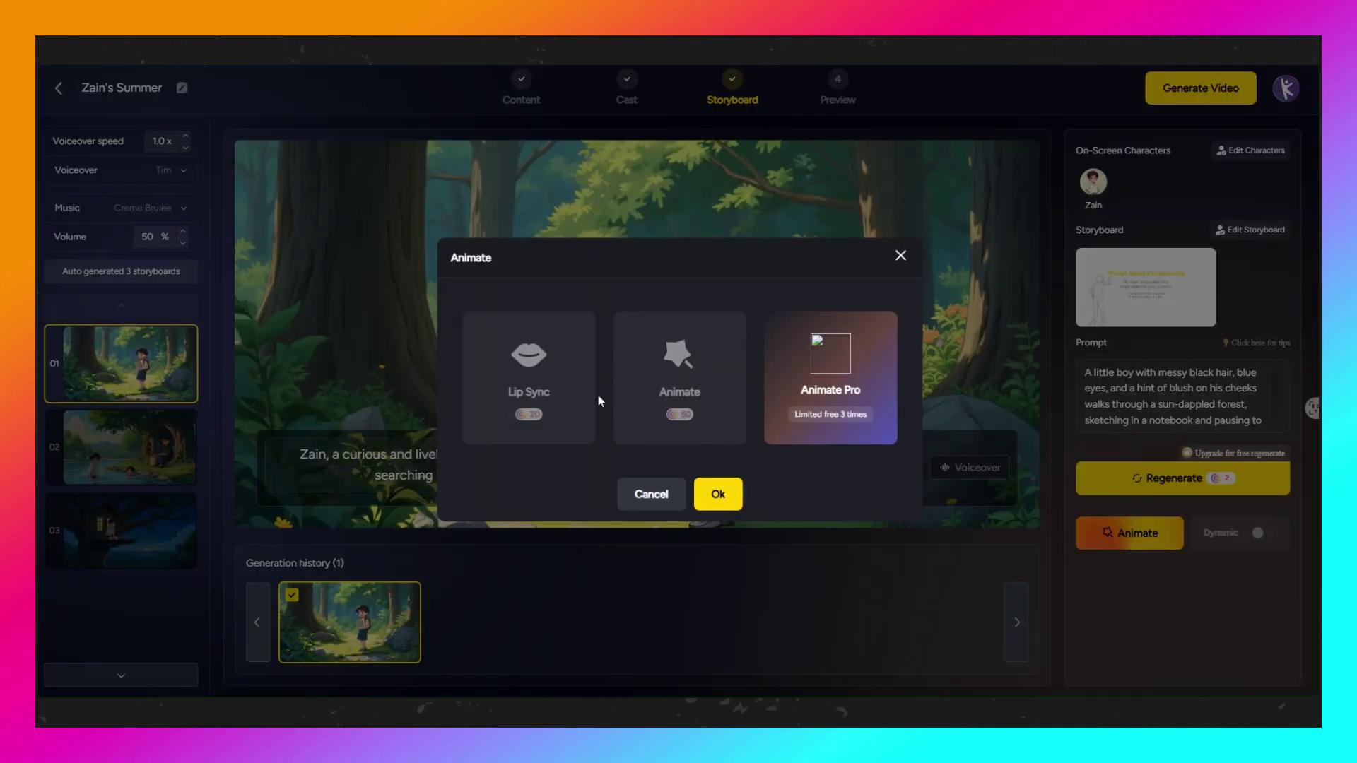
{"action": "left_click", "coordinate": [533, 403]}
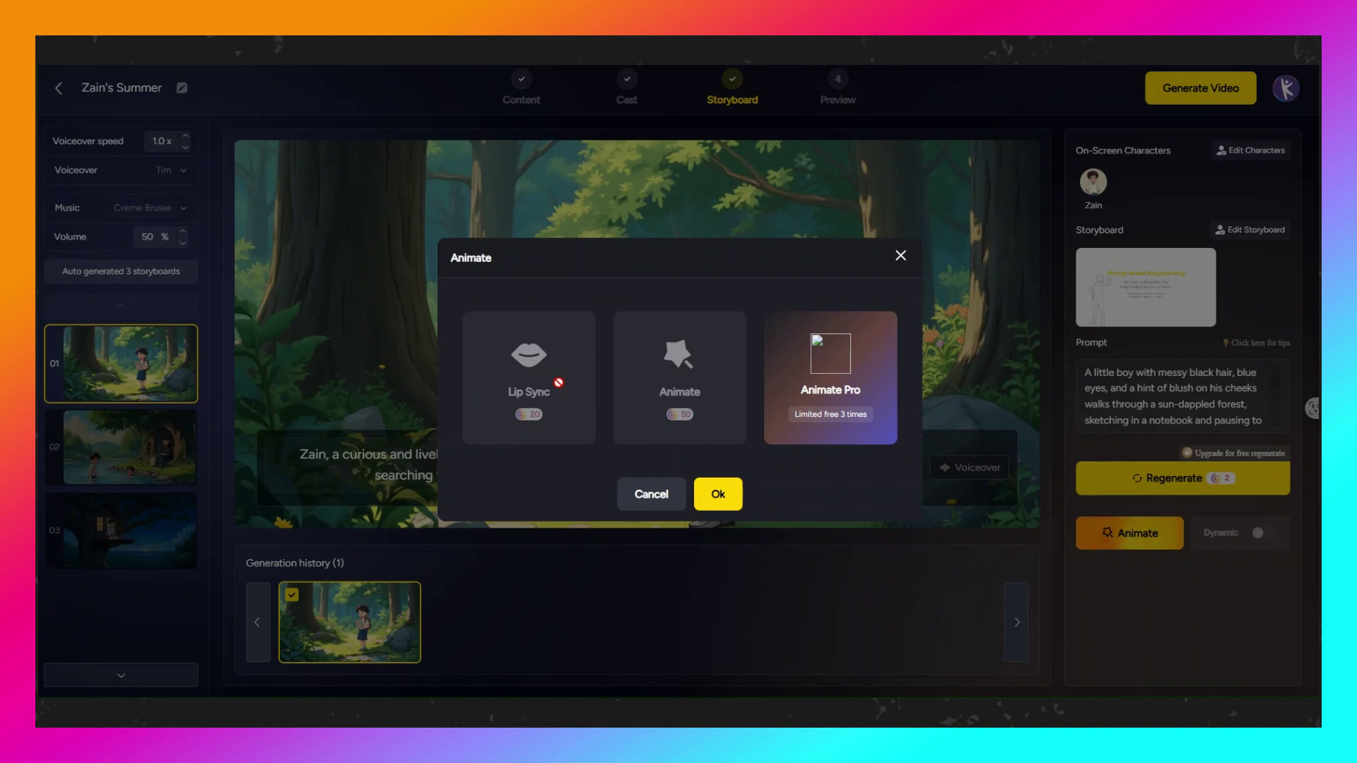
{"action": "left_click", "coordinate": [678, 373]}
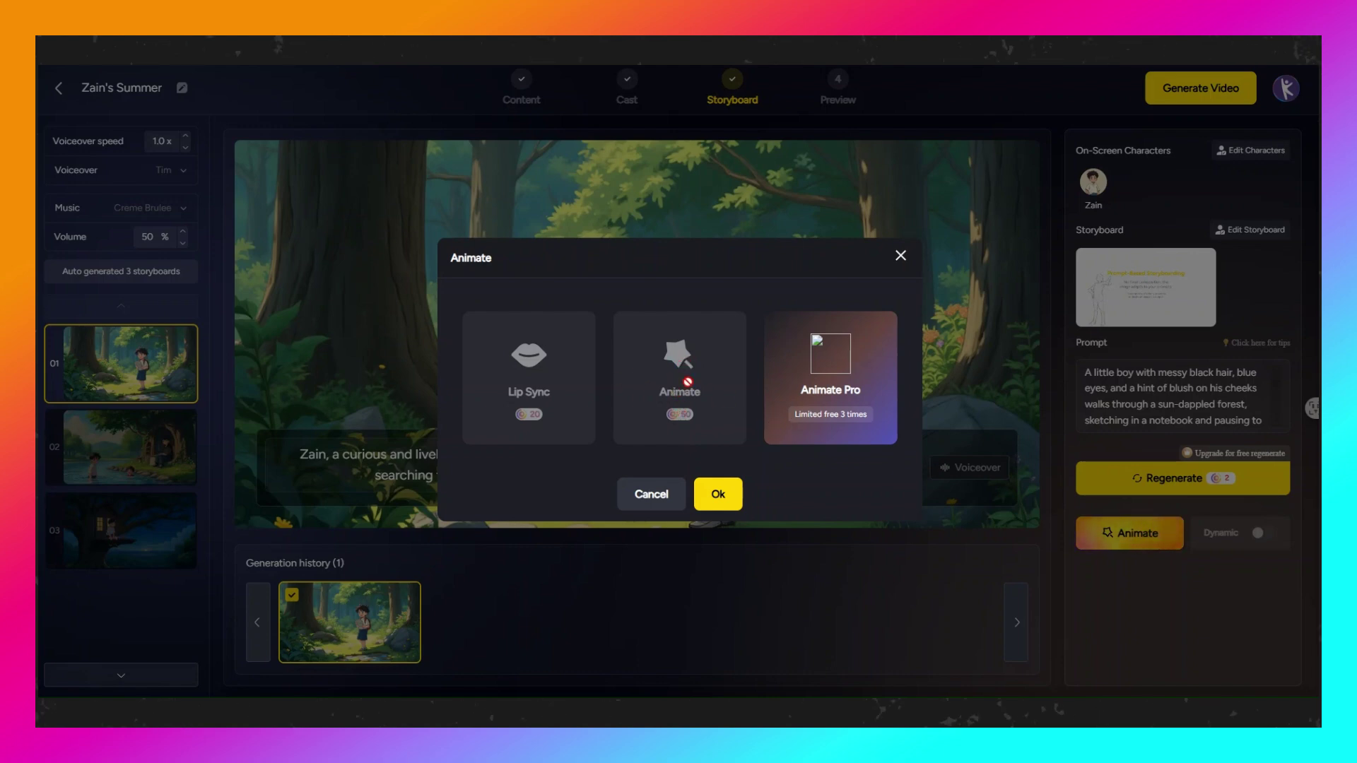
{"action": "left_click", "coordinate": [686, 380]}
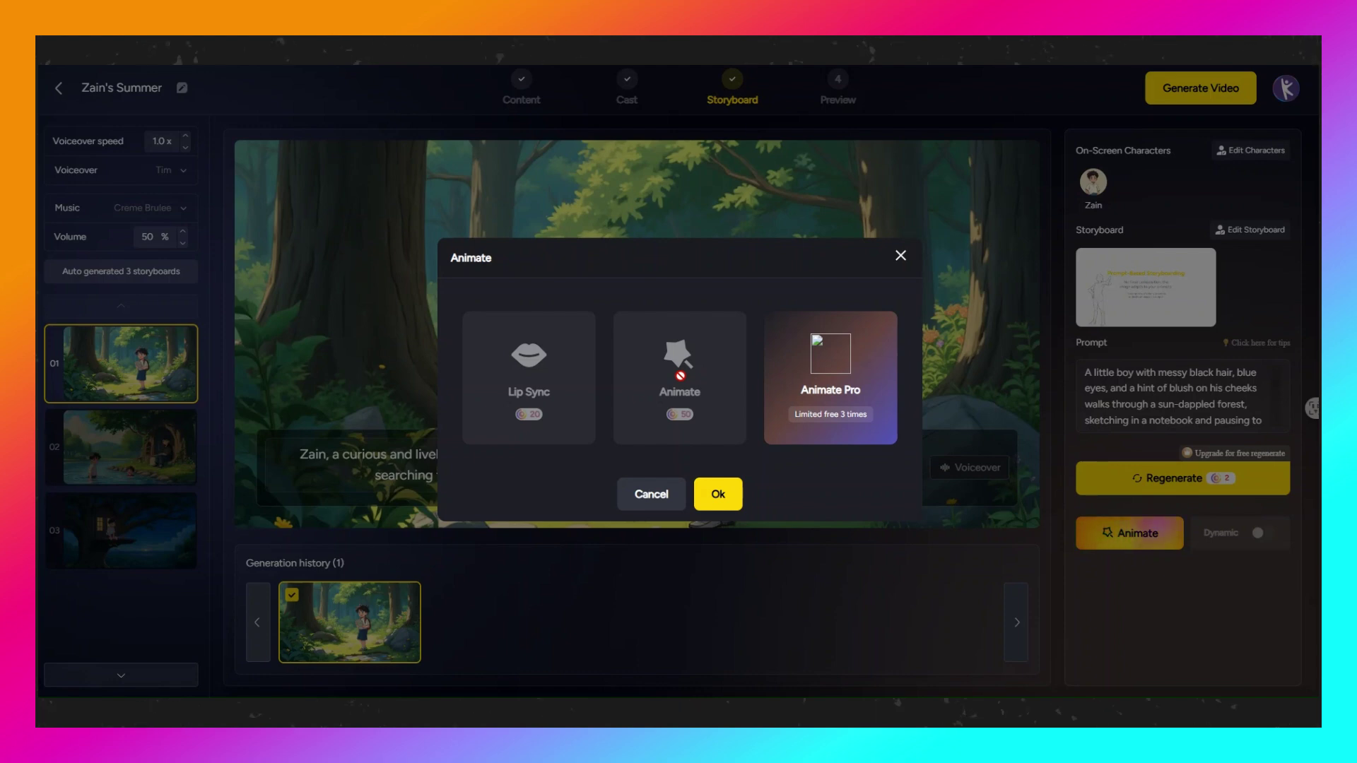
{"action": "left_click", "coordinate": [836, 354]}
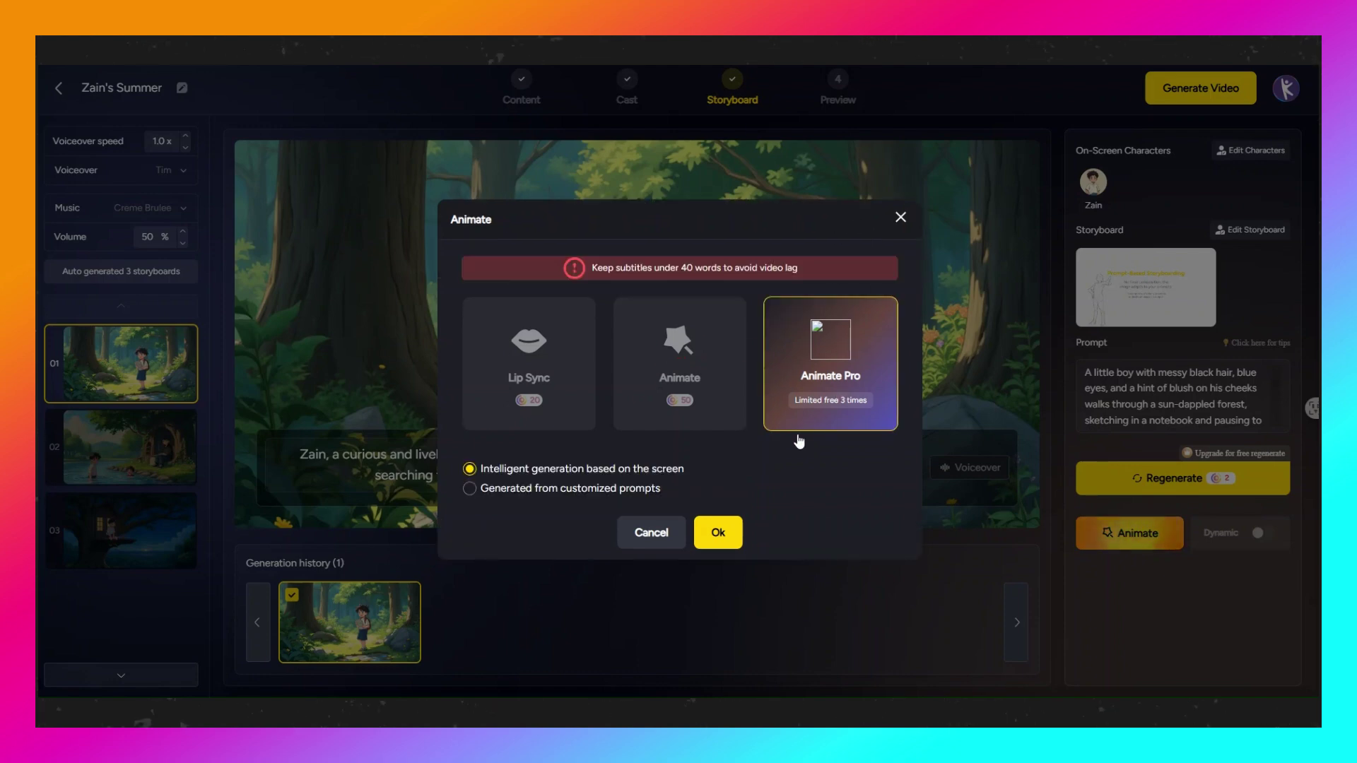
{"action": "left_click", "coordinate": [740, 541]}
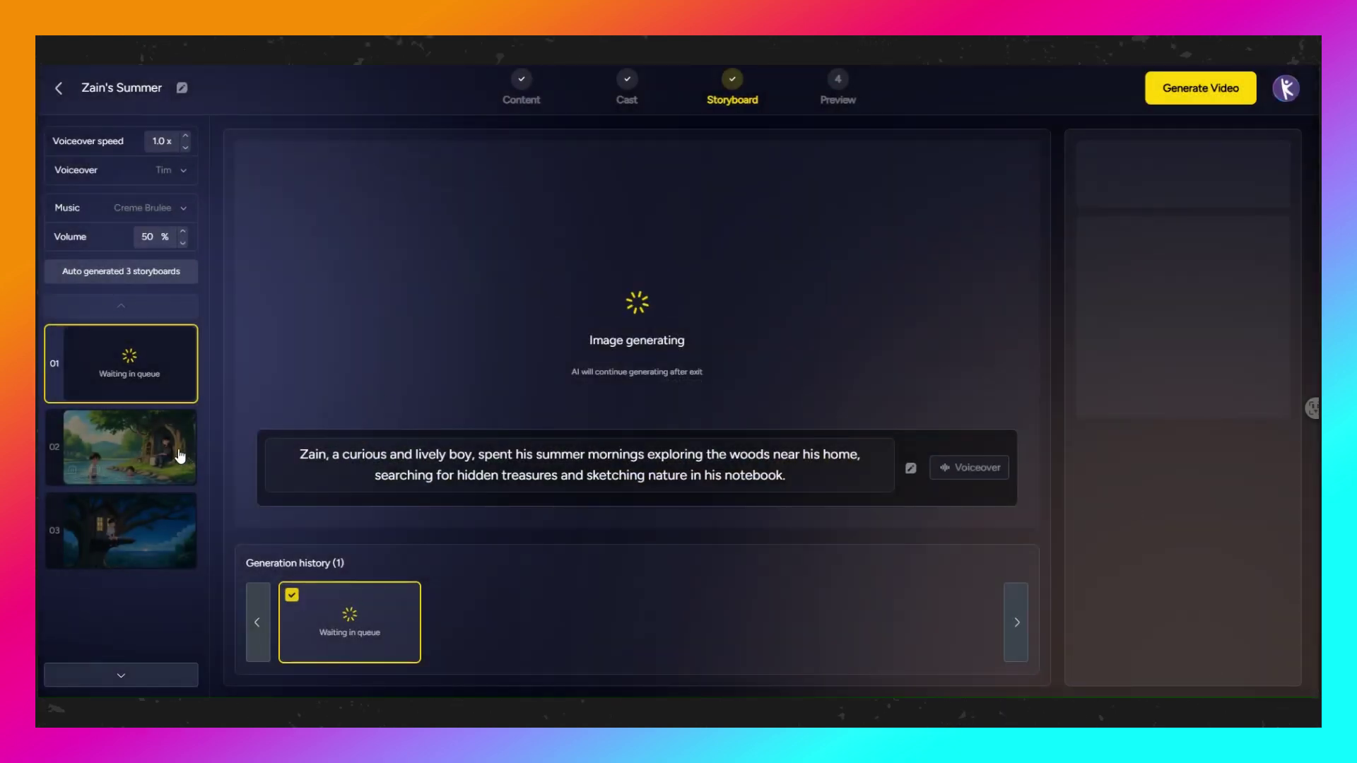
- Animate shots 02 and 03 with Animate Pro as well
{"action": "left_click", "coordinate": [178, 456]}
{"action": "left_click", "coordinate": [1131, 543]}
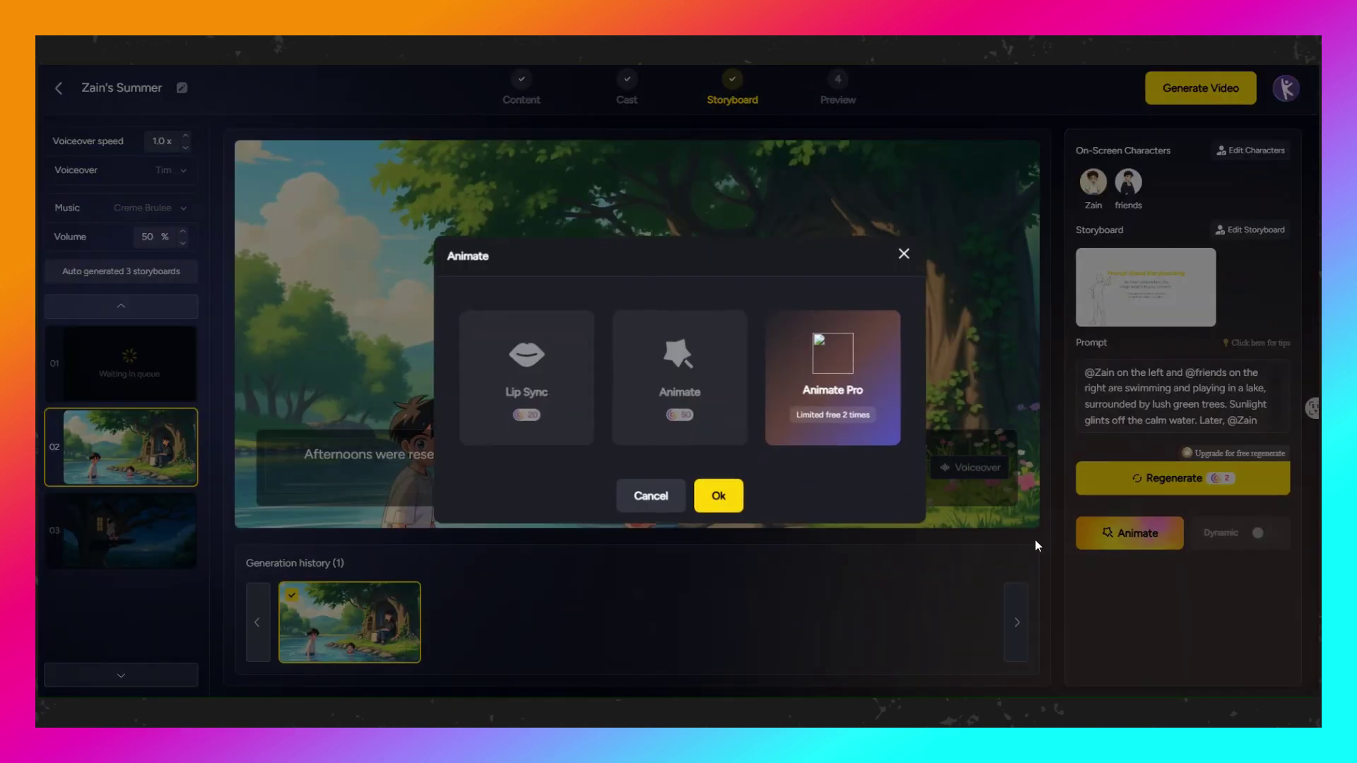
{"action": "left_click", "coordinate": [826, 395]}
{"action": "left_click", "coordinate": [715, 537]}
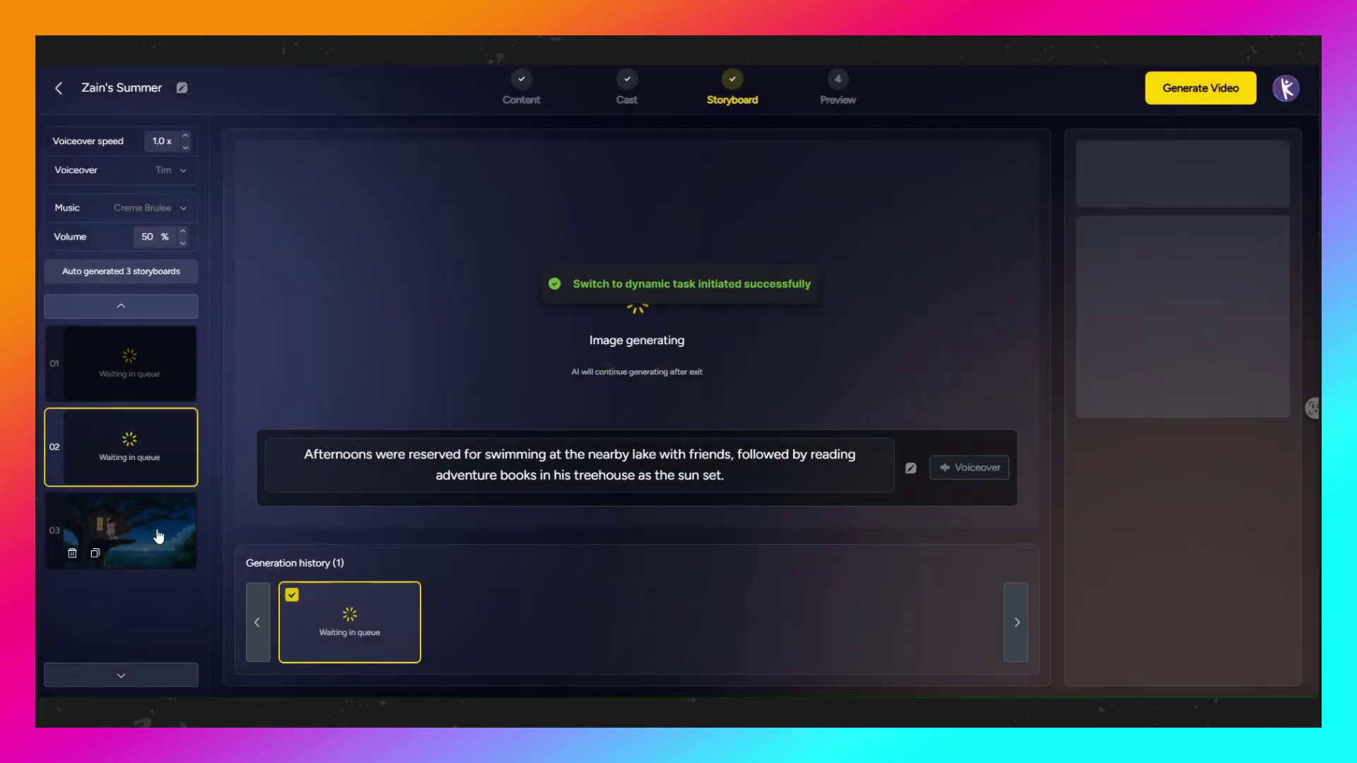
{"action": "left_click", "coordinate": [157, 537]}
{"action": "left_click", "coordinate": [1120, 539]}
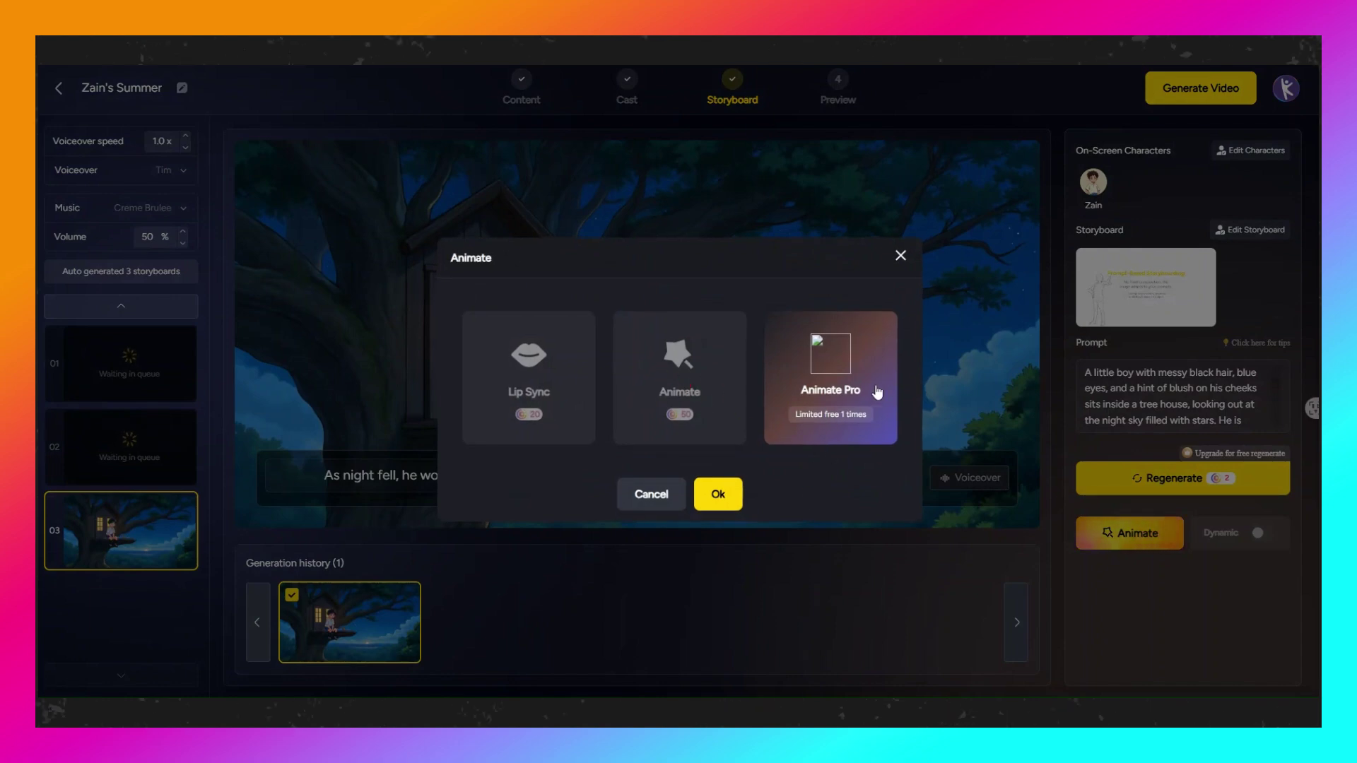
{"action": "left_click", "coordinate": [829, 372]}
{"action": "left_click", "coordinate": [718, 533]}
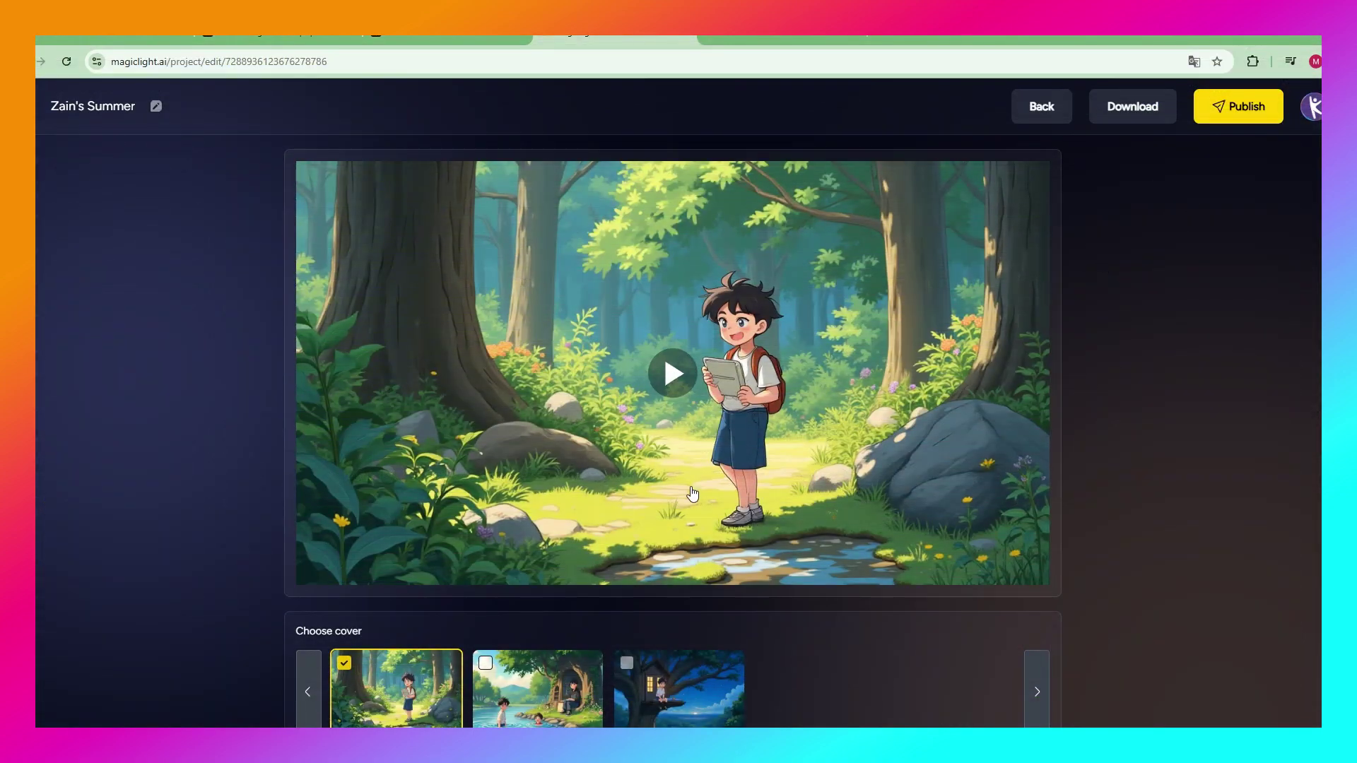
- Play the opening seconds of the finished Zain's Summer video, pause it and download the video
{"action": "left_click", "coordinate": [675, 378]}
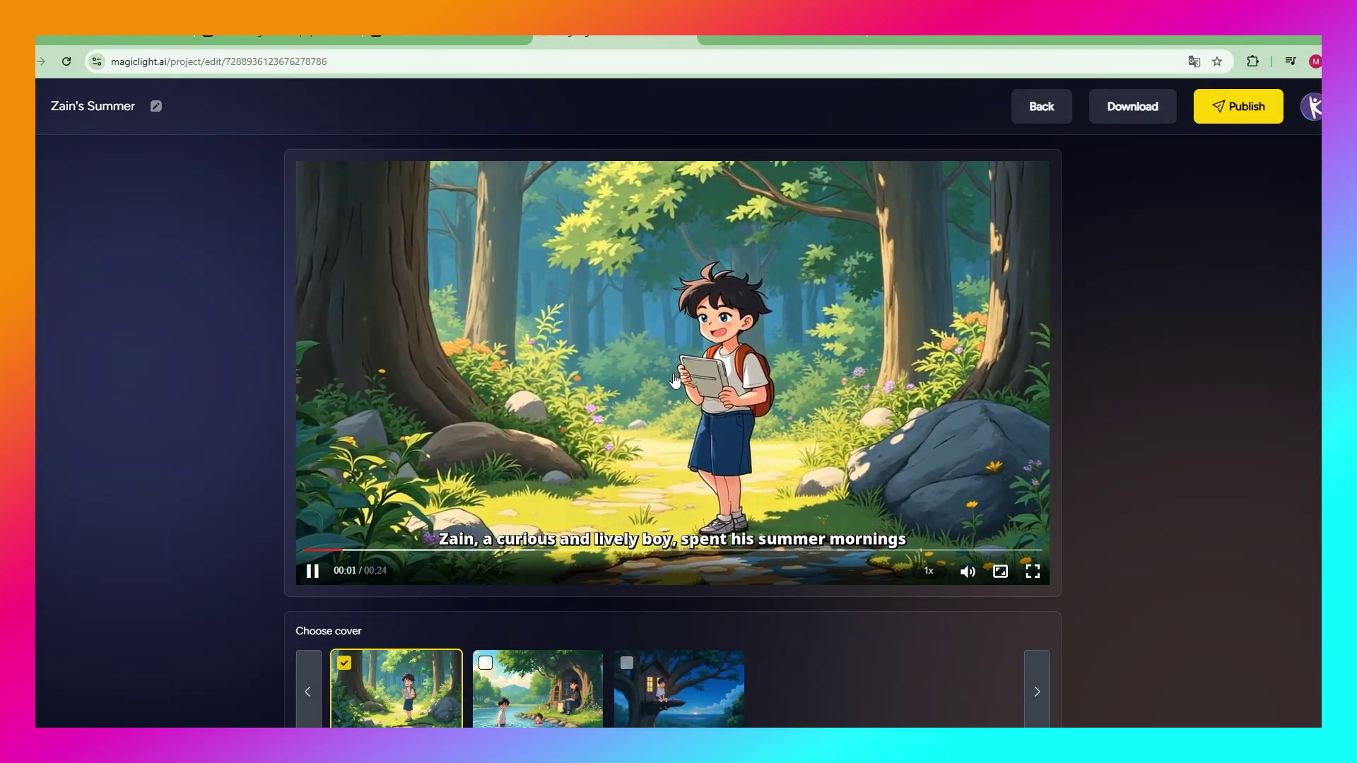
{"action": "left_click", "coordinate": [675, 378]}
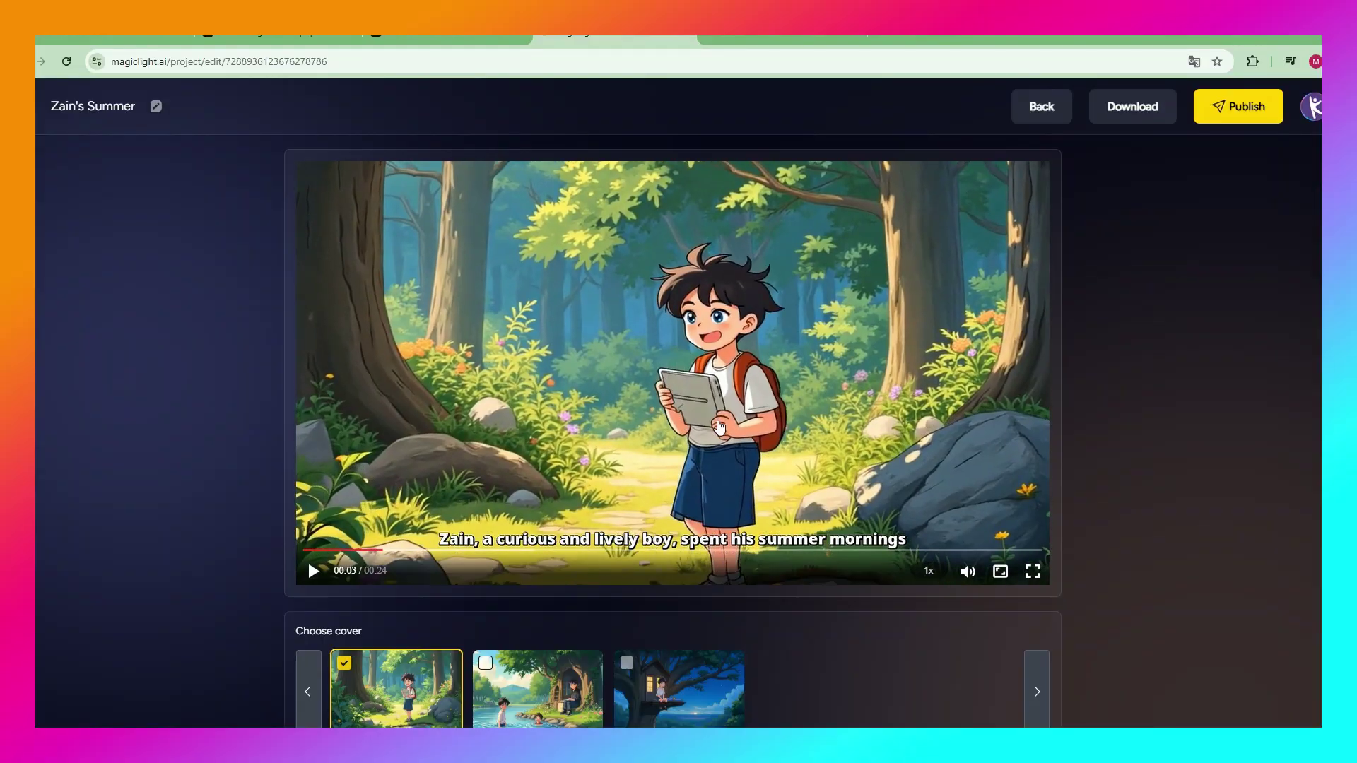
{"action": "left_click", "coordinate": [1106, 122]}
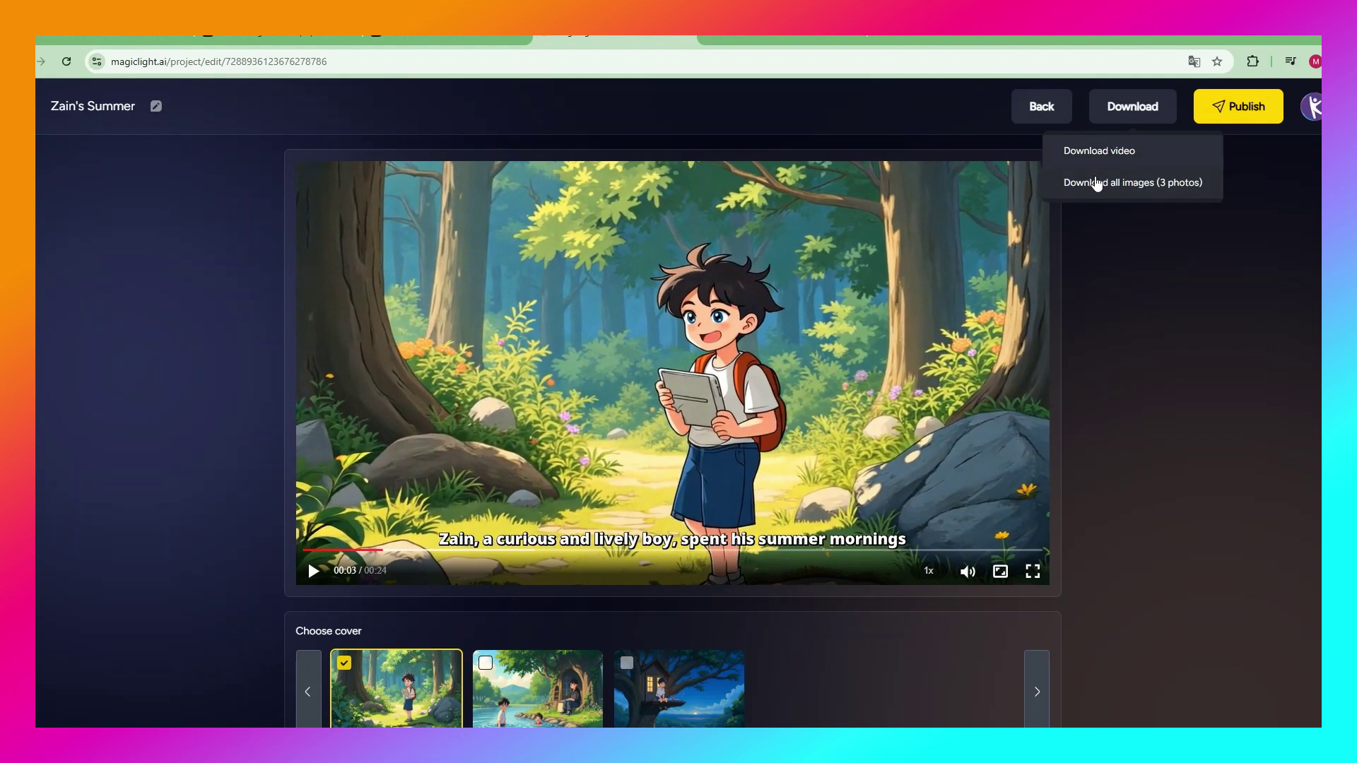
{"action": "mouse_move", "coordinate": [1121, 120]}
{"action": "left_click", "coordinate": [1100, 162]}
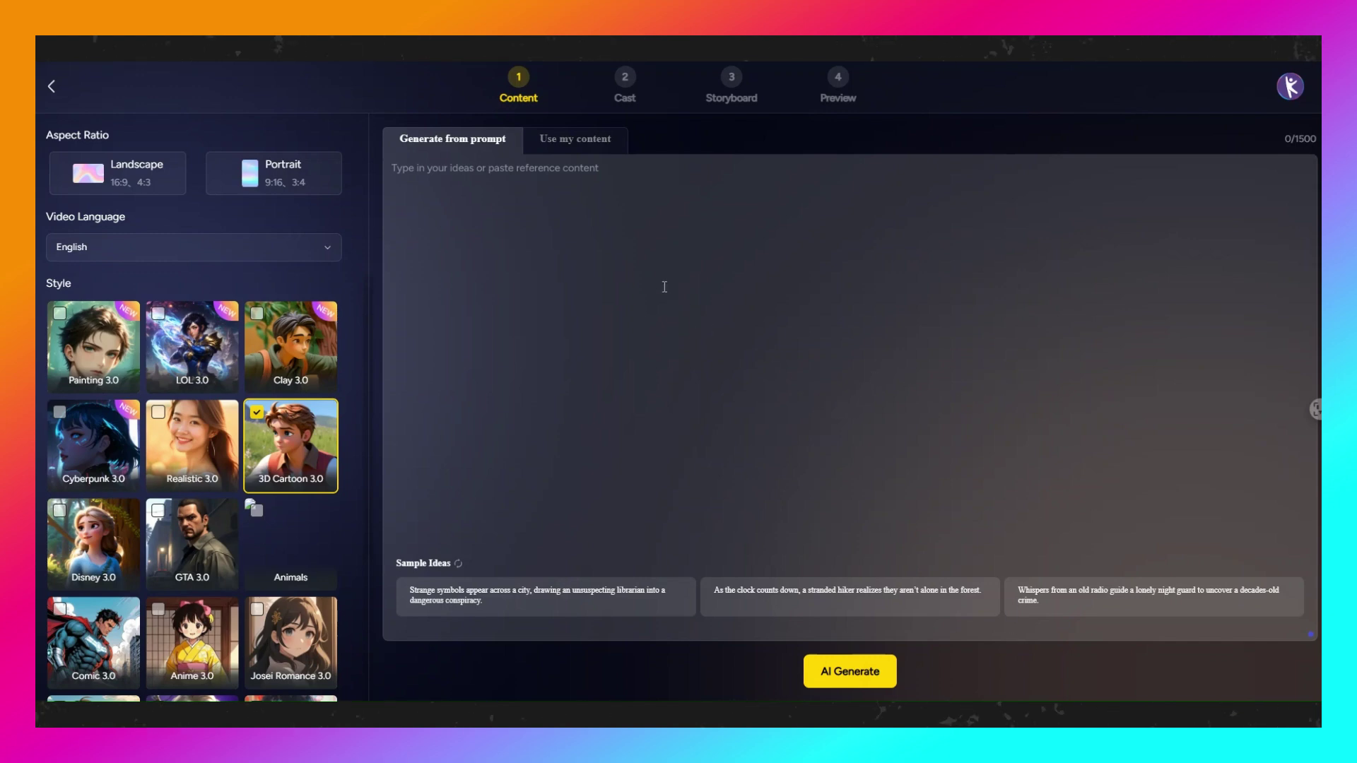
- Start a new AI character from the home page with style Realistic 3.0, gender Male and age Middle-aged
{"action": "left_click", "coordinate": [52, 87]}
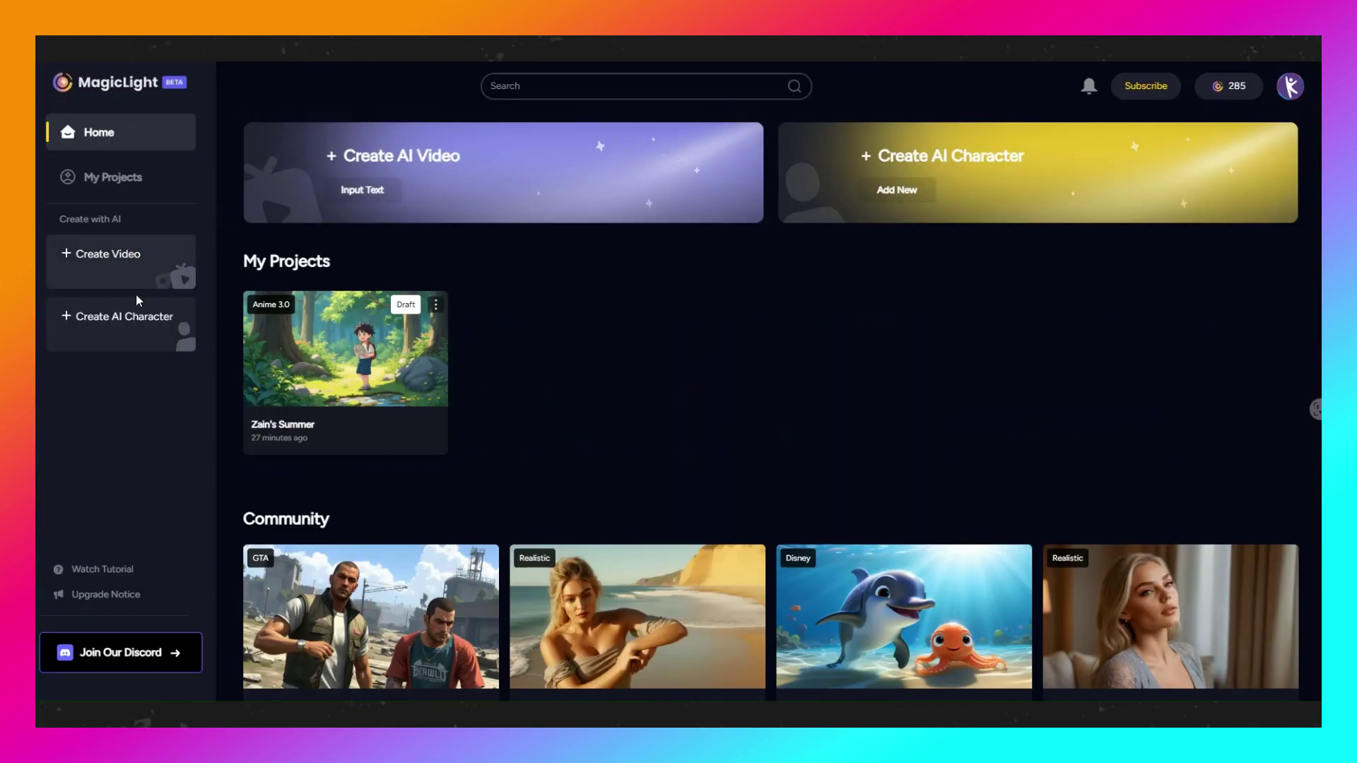
{"action": "left_click", "coordinate": [121, 327]}
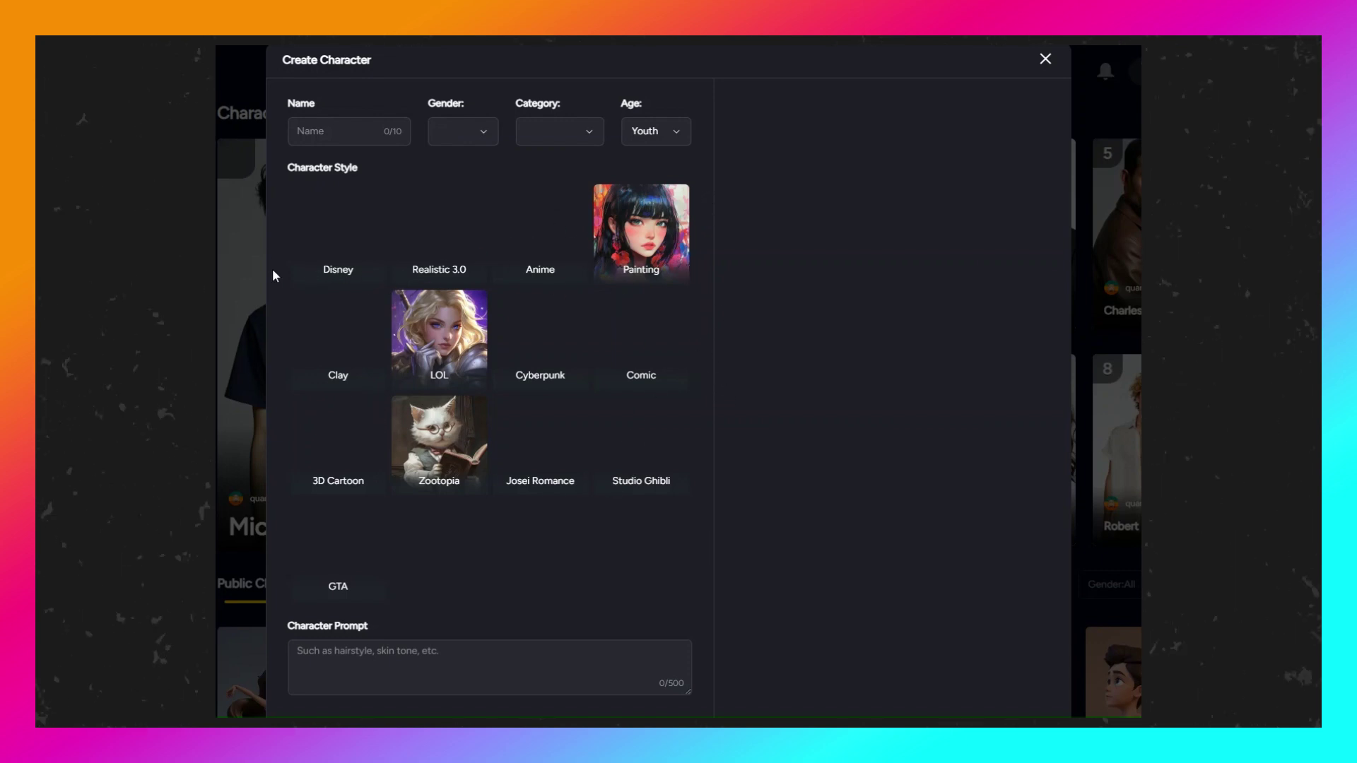
{"action": "left_click", "coordinate": [429, 223]}
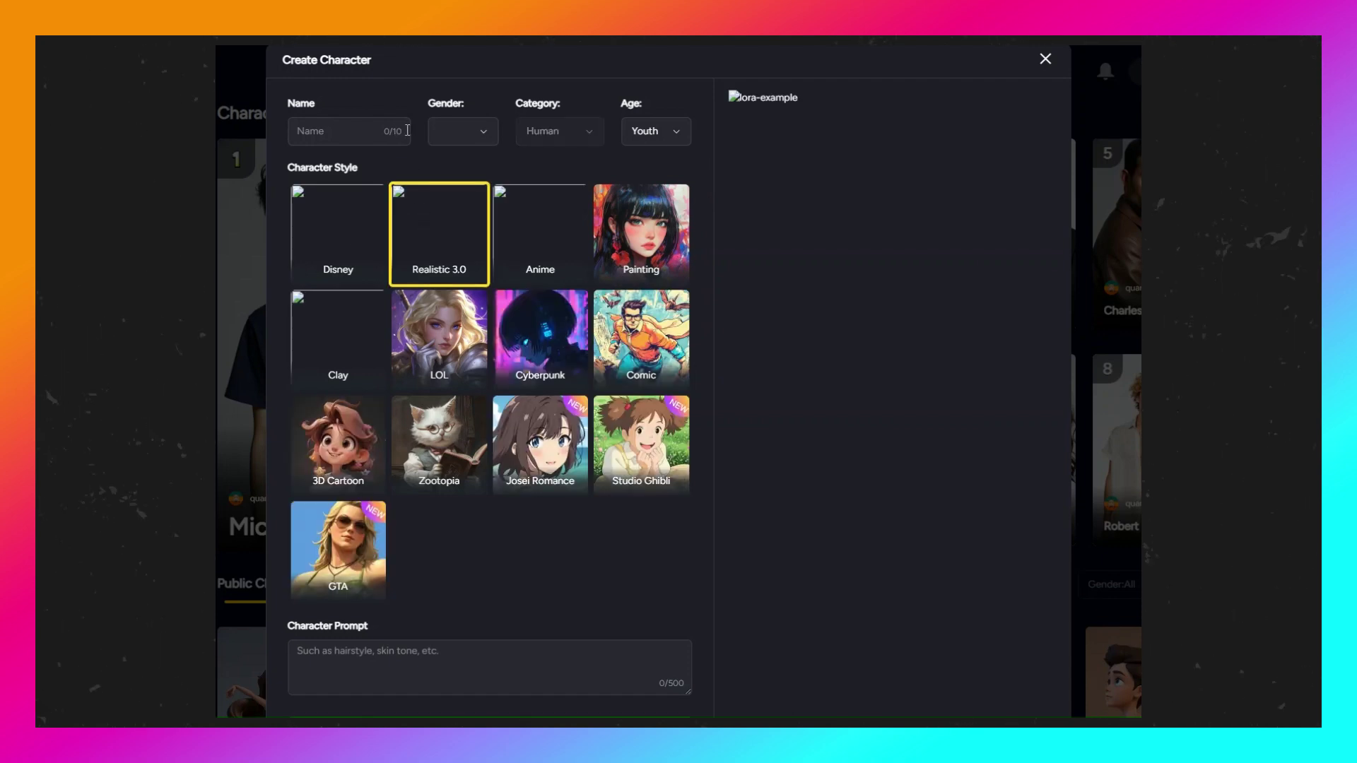
{"action": "left_click", "coordinate": [489, 137]}
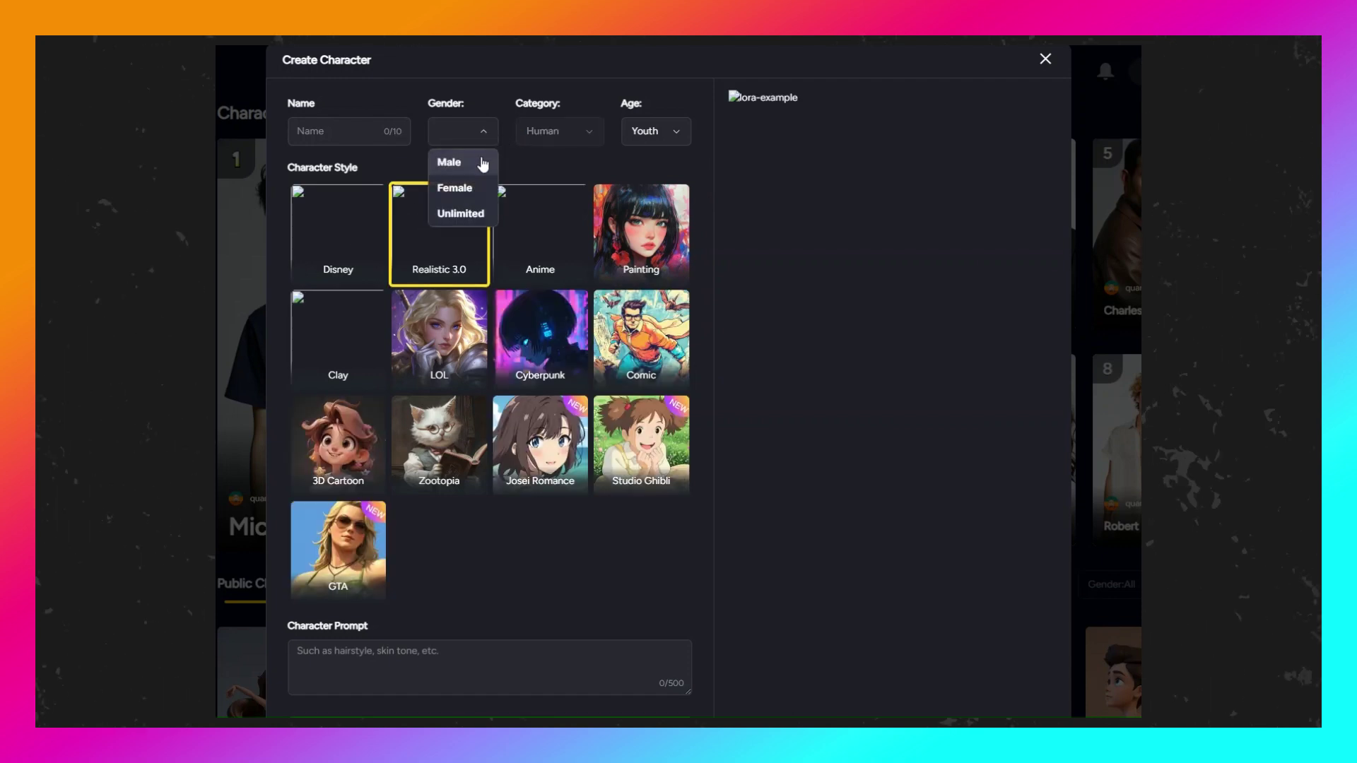
{"action": "left_click", "coordinate": [491, 164]}
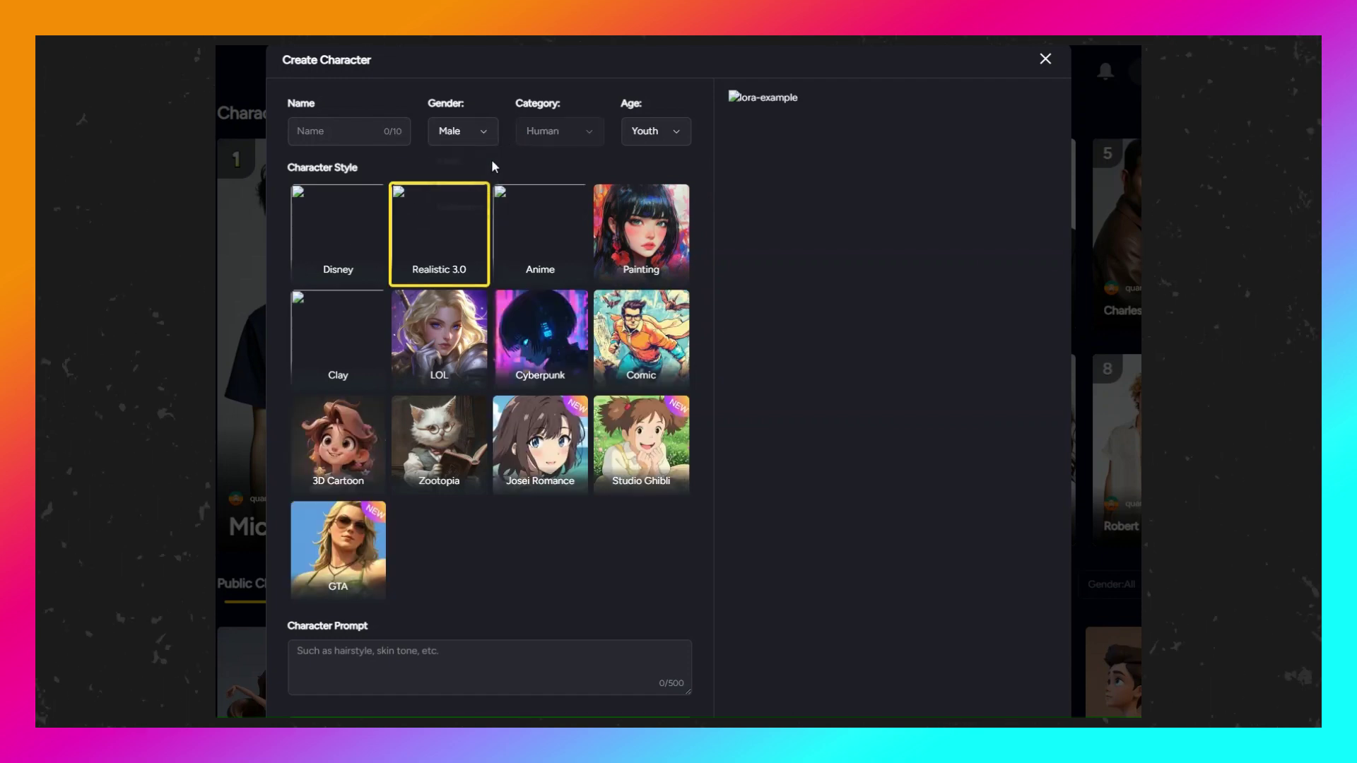
{"action": "left_click", "coordinate": [664, 135]}
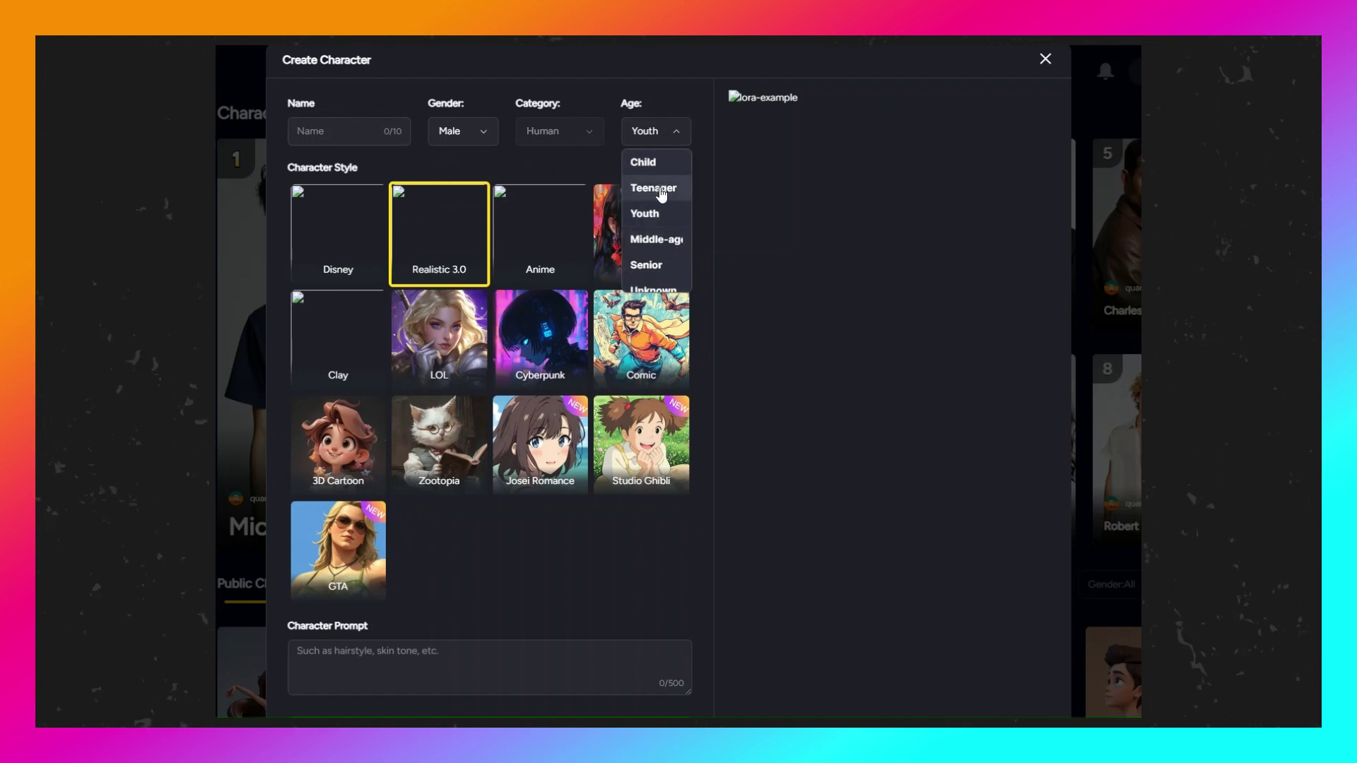
{"action": "left_click", "coordinate": [662, 241]}
- Enter a prompt for a close-up portrait of a middle-aged man with black and gray hair in a black suit, and try generating the image
{"action": "scroll", "coordinate": [513, 458], "scroll_direction": "down", "scroll_amount": 3}
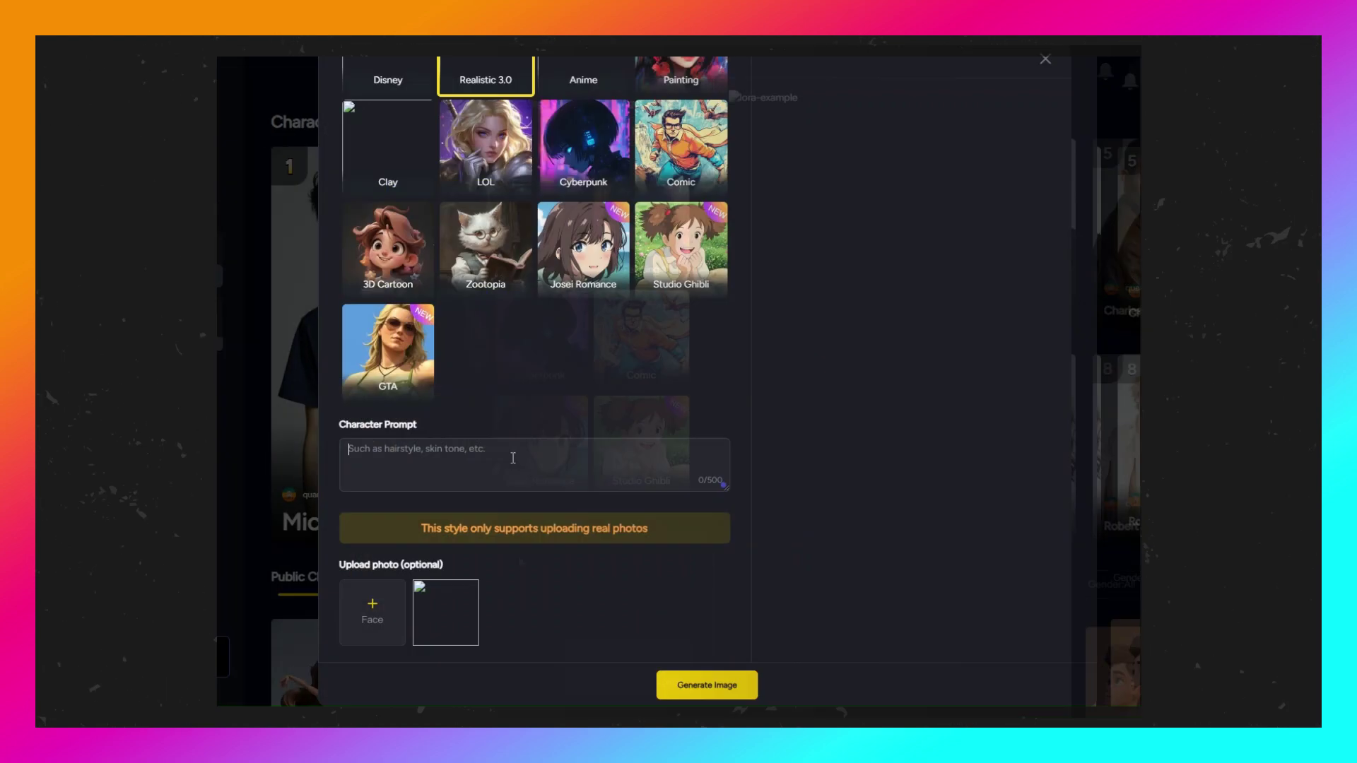
{"action": "left_click", "coordinate": [513, 458]}
{"action": "type", "text": "A close-up portrait of a middle-aged man with a mixture of black and gray hair, wearing a black suit. The scene focuses on his face, highlighting his sharp features and expressive eyes. The background is softly blurred to emphasize his facial details, creating a professional and dramatic ambiance"}
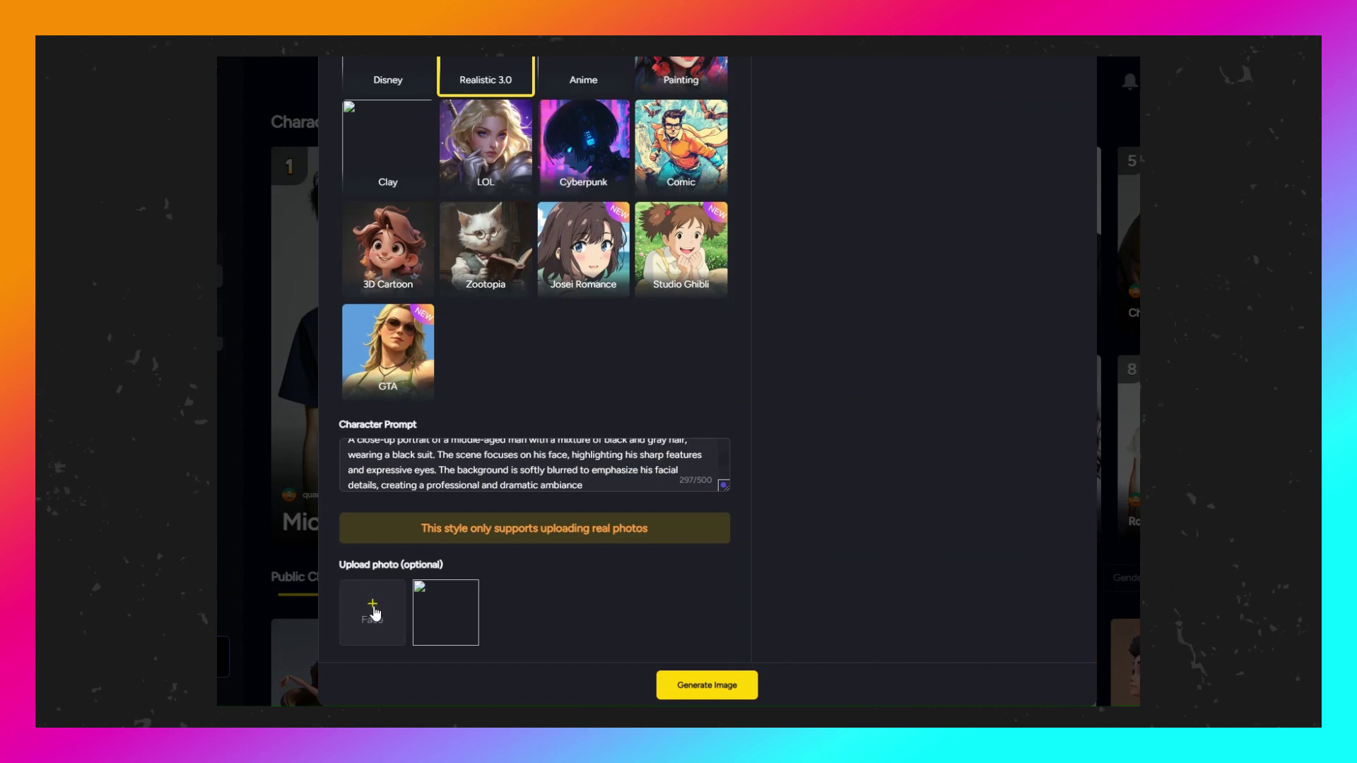
{"action": "scroll", "coordinate": [474, 456], "scroll_direction": "up", "scroll_amount": 2}
{"action": "scroll", "coordinate": [544, 613], "scroll_direction": "down", "scroll_amount": 1}
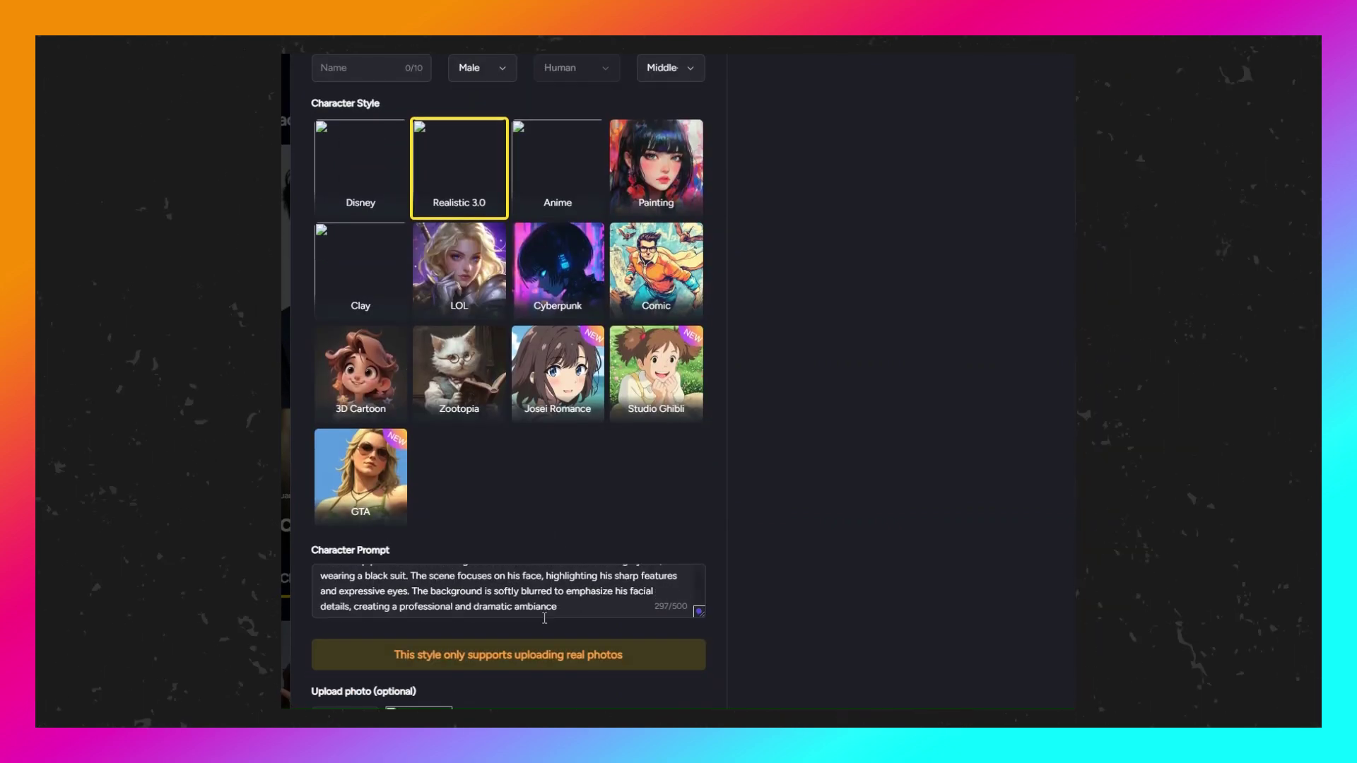
{"action": "scroll", "coordinate": [527, 566], "scroll_direction": "down", "scroll_amount": 2}
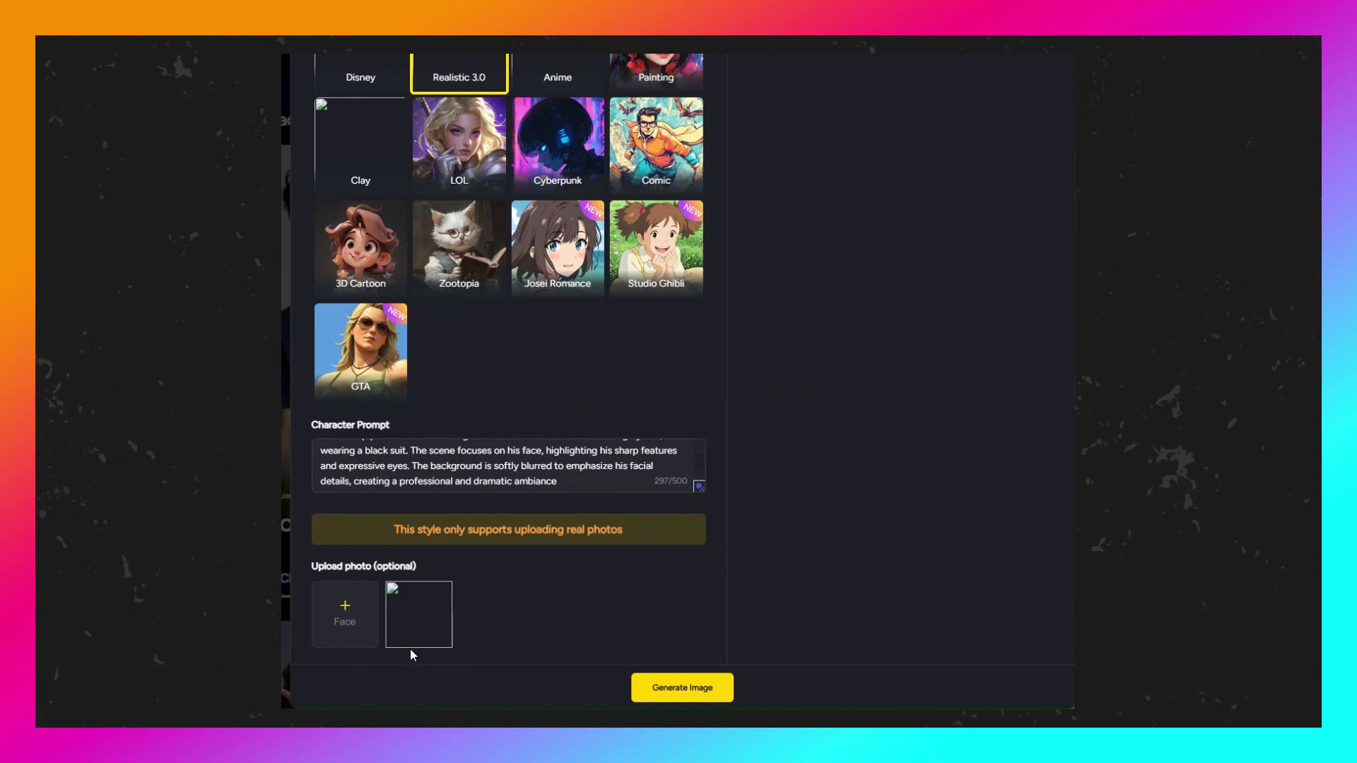
{"action": "left_click", "coordinate": [679, 694]}
- Name the character Adam and generate its image
{"action": "left_click", "coordinate": [351, 137]}
{"action": "type", "text": "Ad"}
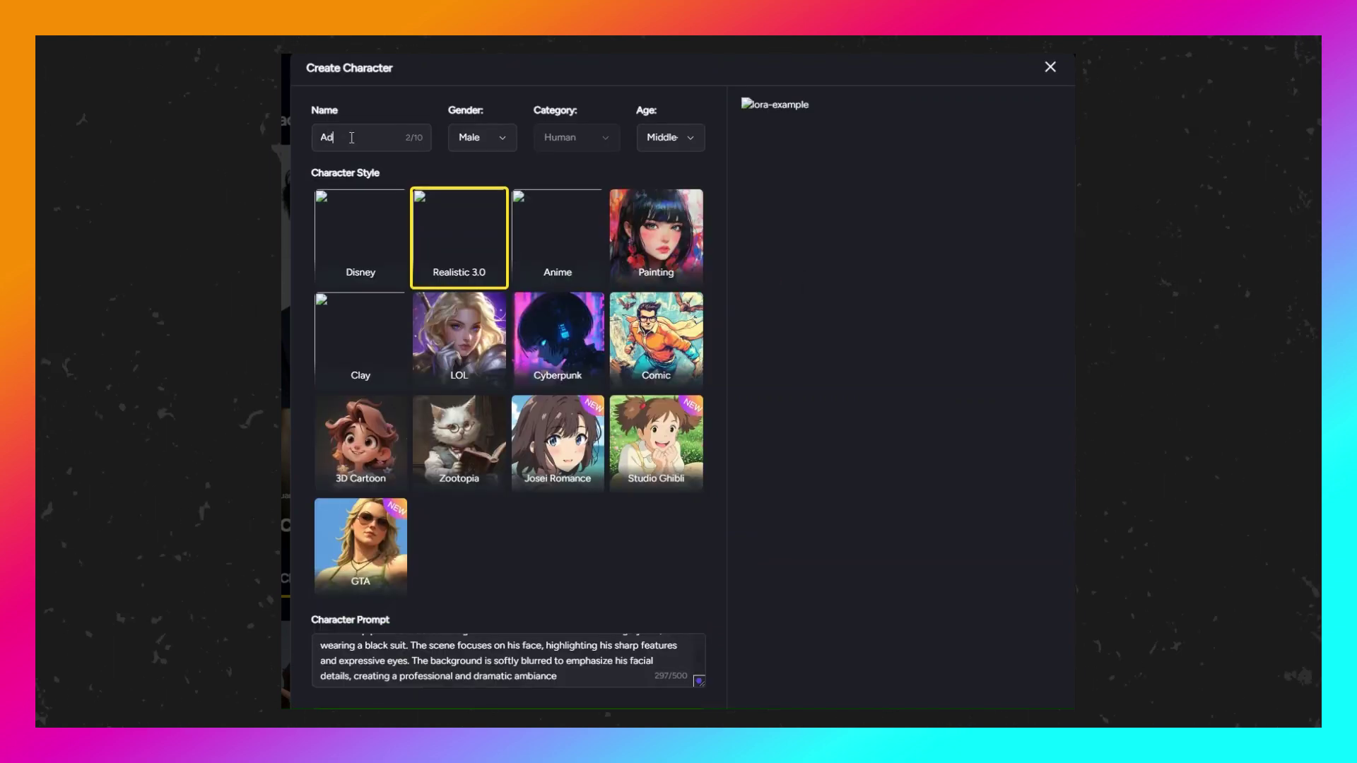
{"action": "type", "text": "am"}
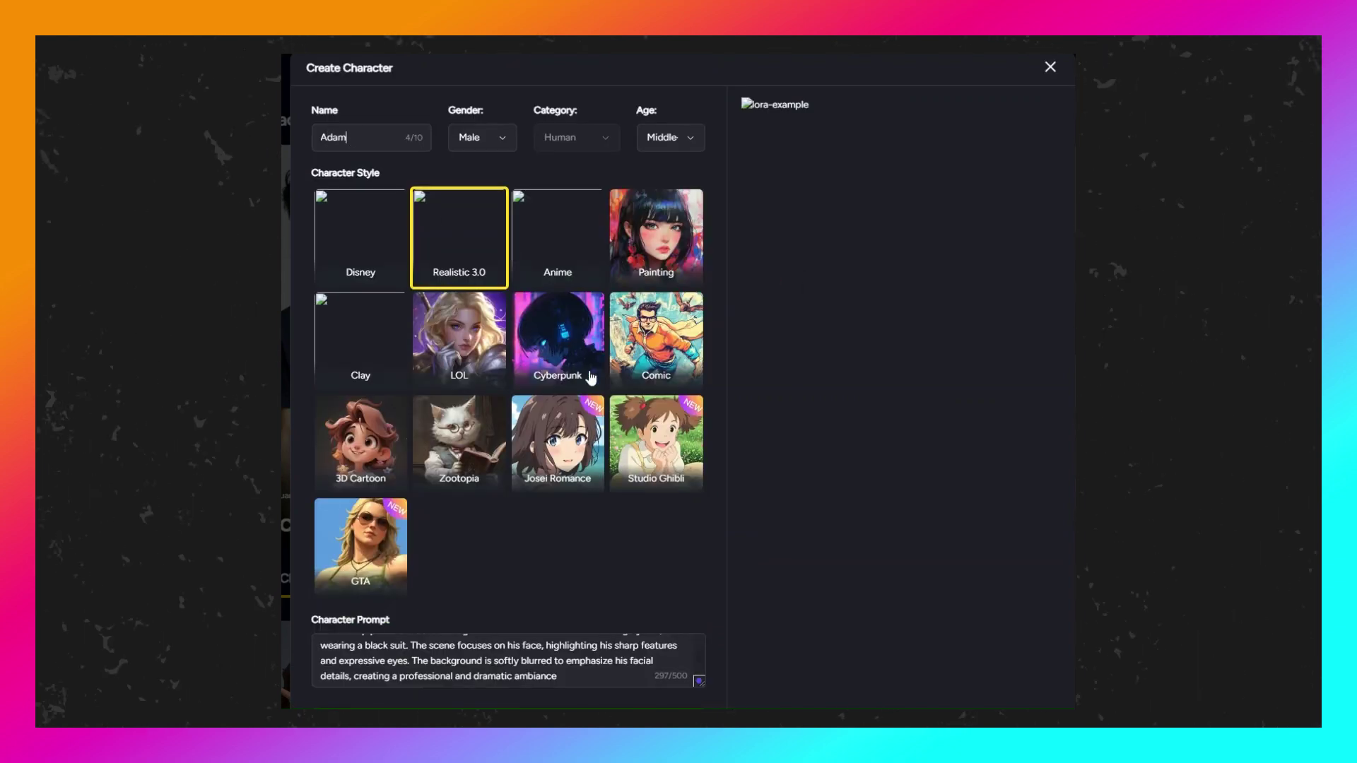
{"action": "scroll", "coordinate": [636, 586], "scroll_direction": "down", "scroll_amount": 1}
{"action": "scroll", "coordinate": [636, 586], "scroll_direction": "down", "scroll_amount": 3}
{"action": "left_click", "coordinate": [677, 689]}
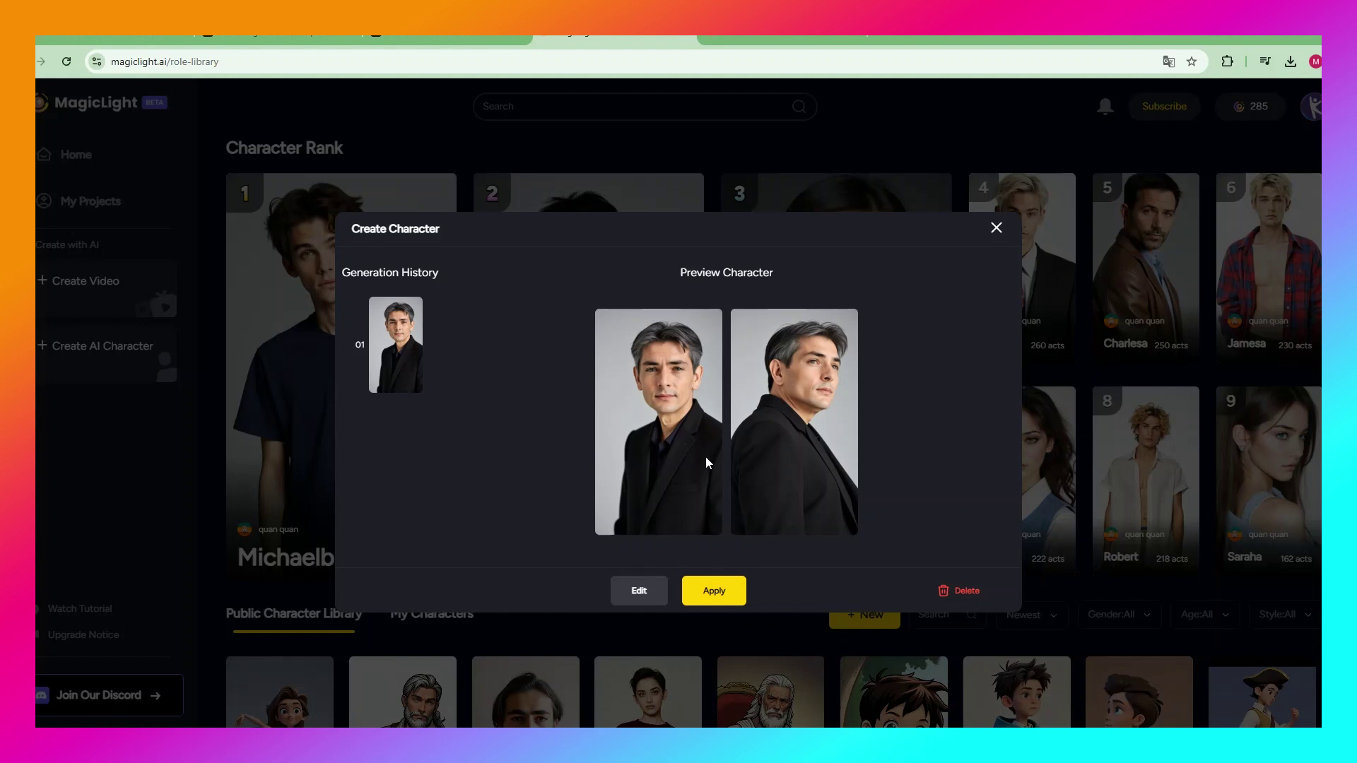
- Apply the generated character and open Adam's details from the personal character collection
{"action": "left_click", "coordinate": [715, 591]}
{"action": "left_click", "coordinate": [618, 479]}
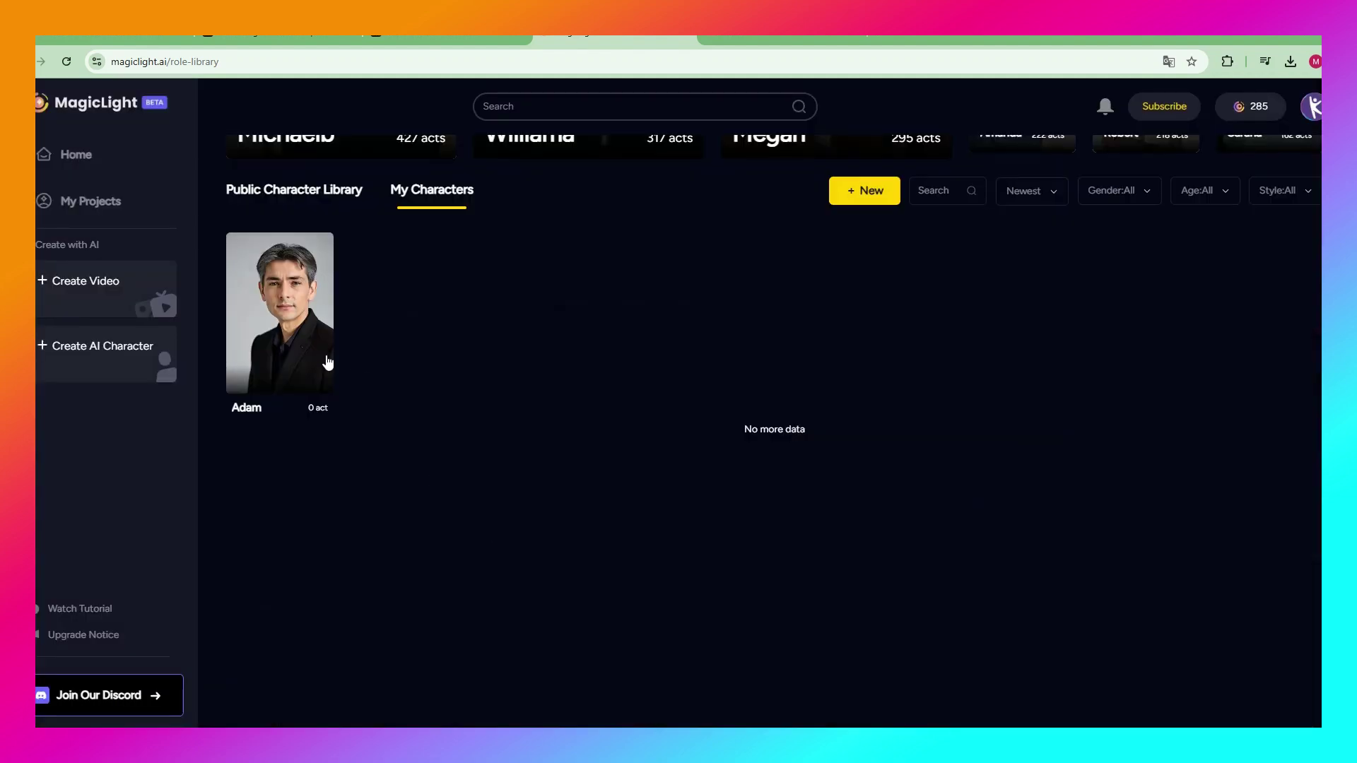
{"action": "left_click", "coordinate": [287, 327]}
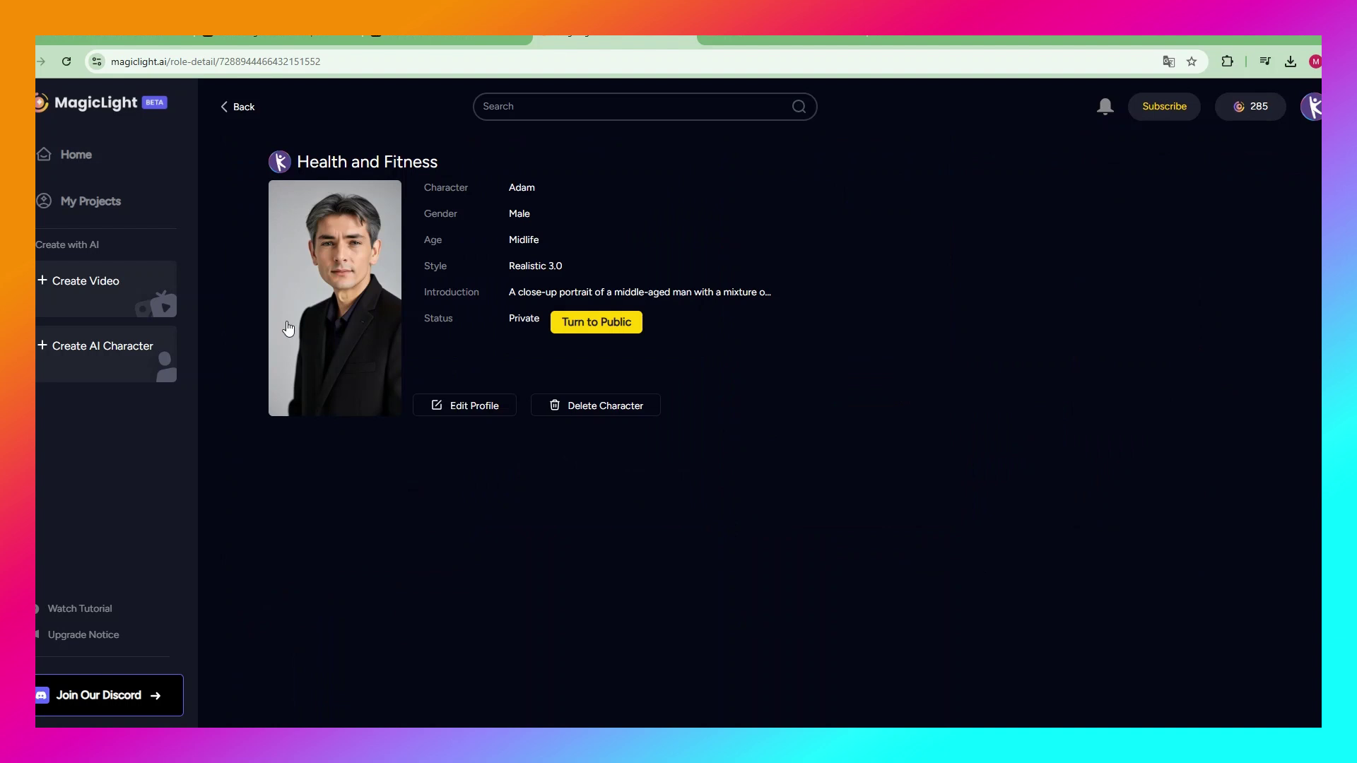